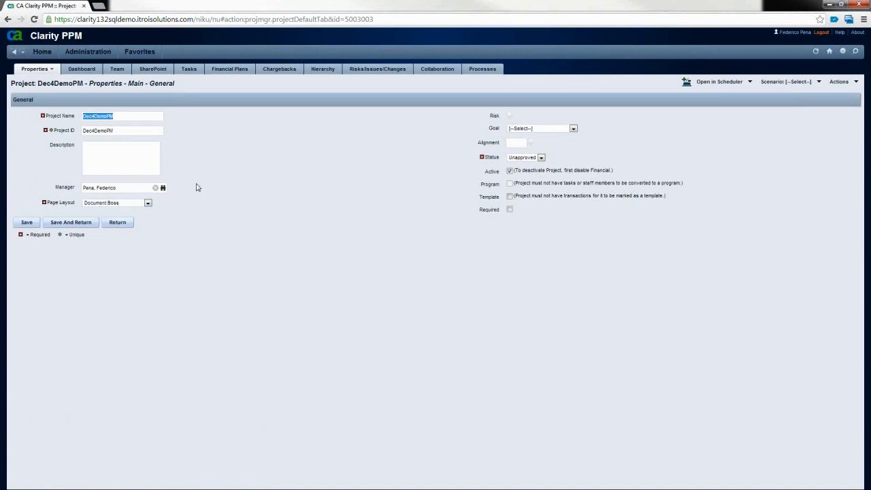
Step: Switch the Dec4DemoPM project to its SharePoint tab to show the embedded SharePoint site
left_click(148, 71)
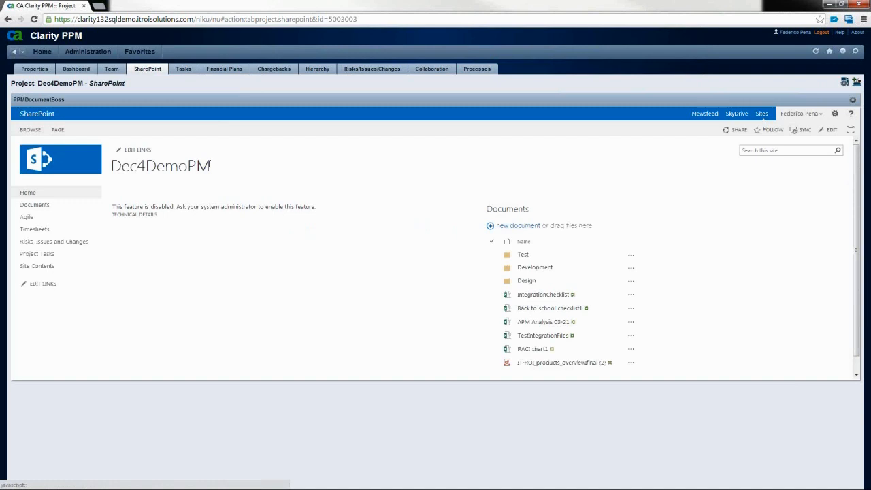
Step: Open the embedded SharePoint site's Home in a new browser tab and switch to it
right_click(30, 194)
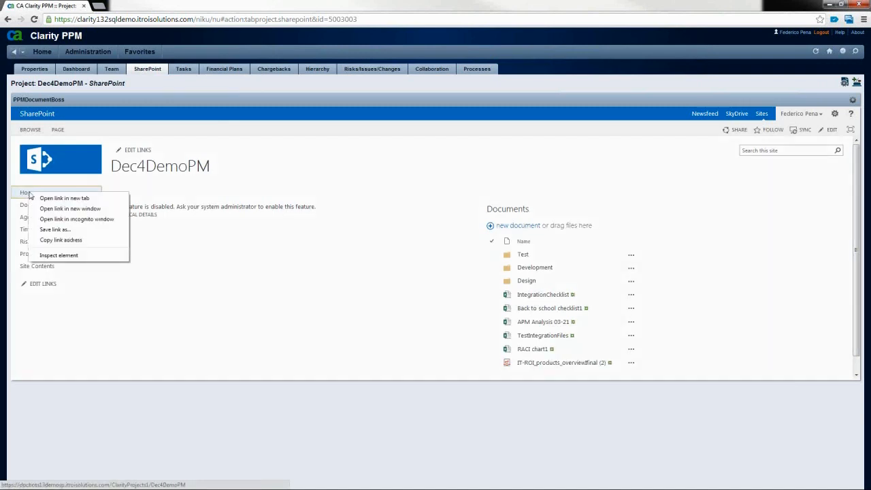
left_click(44, 199)
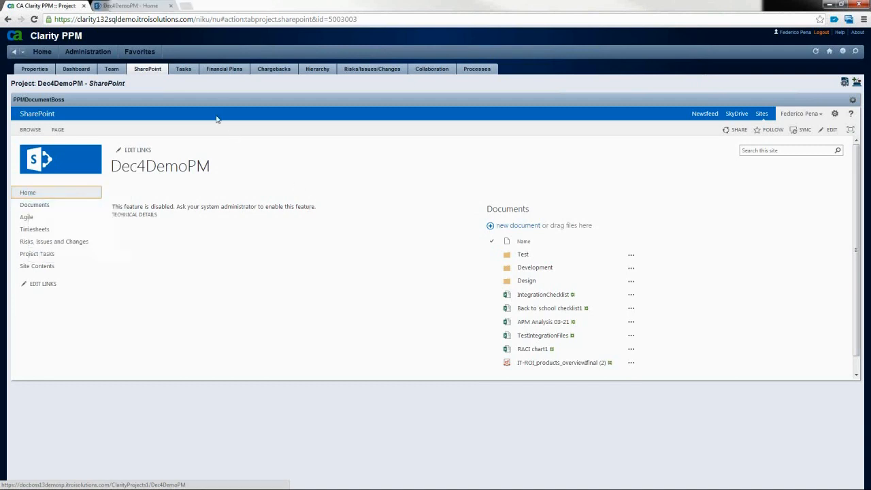
left_click(185, 70)
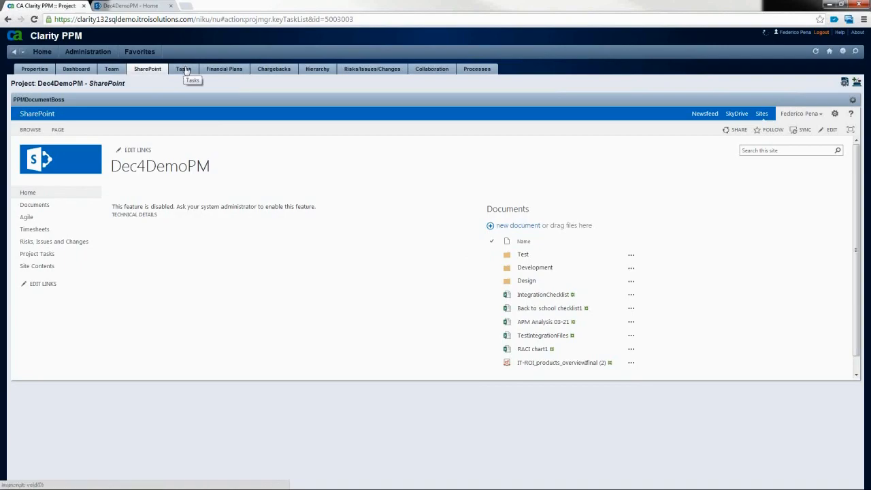
key("ctrl+Tab")
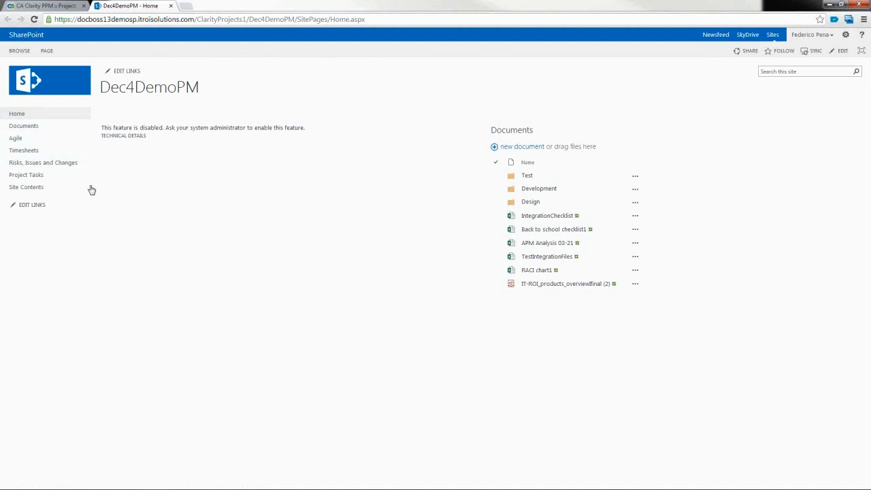
Step: Add task1, task2, task3 and task4 as new rows in the BackLog Project Tasks list
left_click(24, 179)
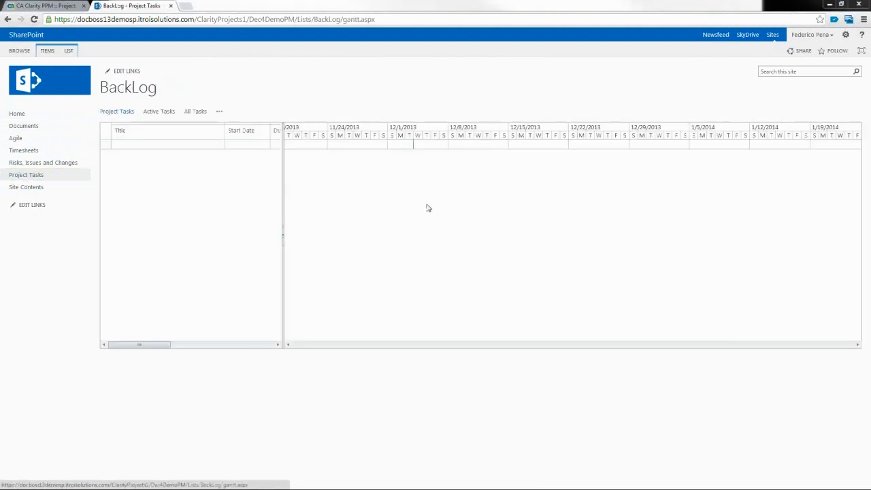
left_click(132, 145)
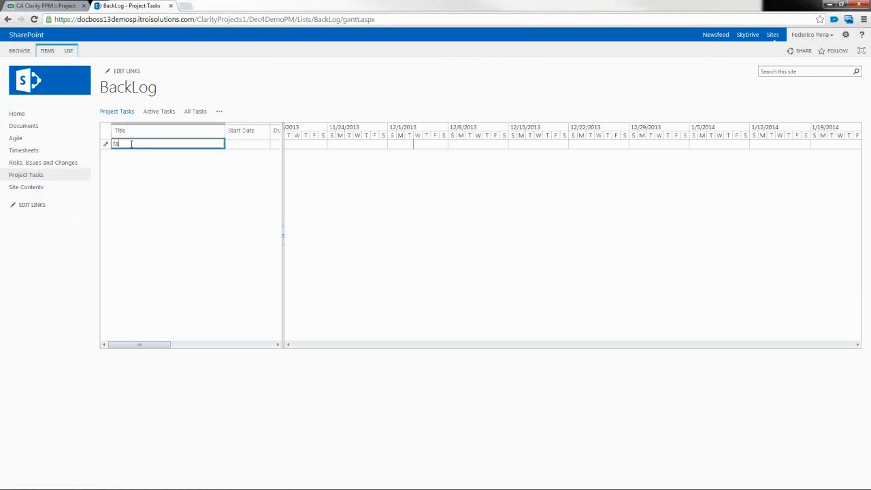
key("Return")
type("task2")
key("Return")
type("task3")
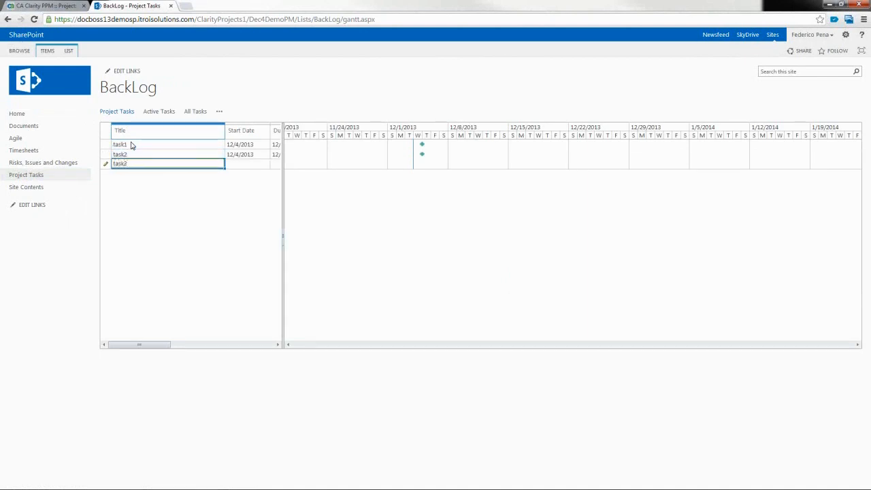
key("Return")
type("task")
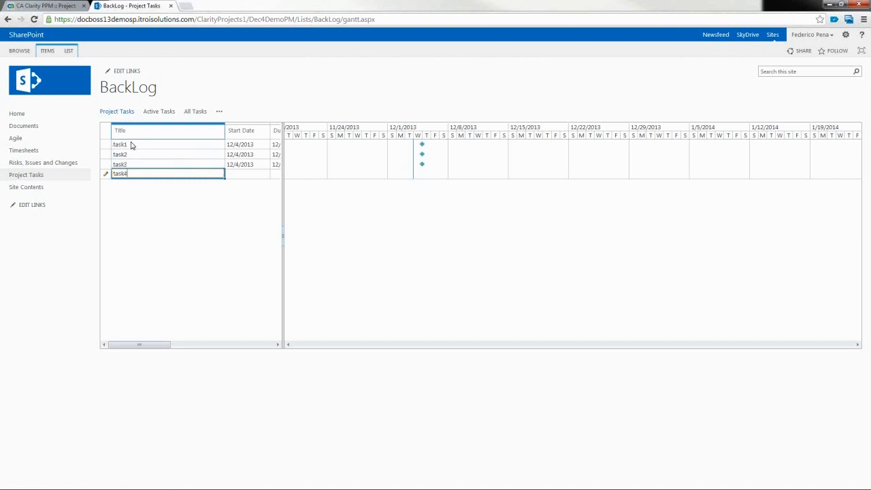
type("4")
key("Return")
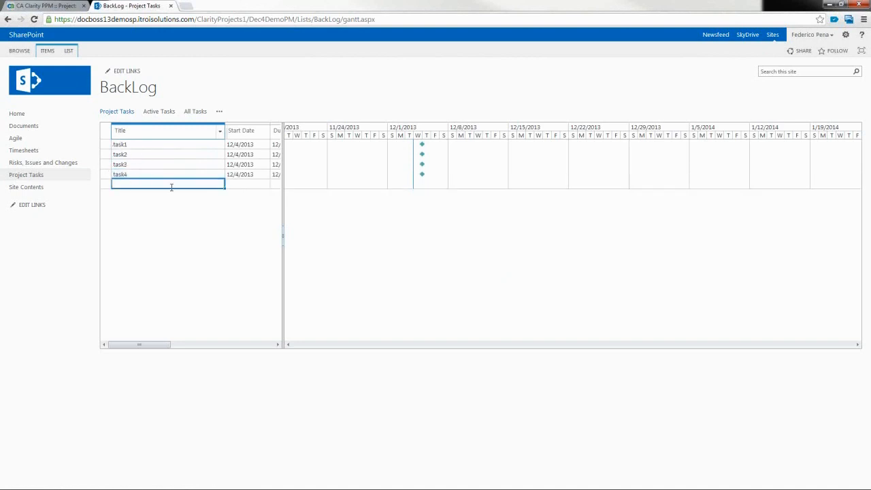
left_click(48, 7)
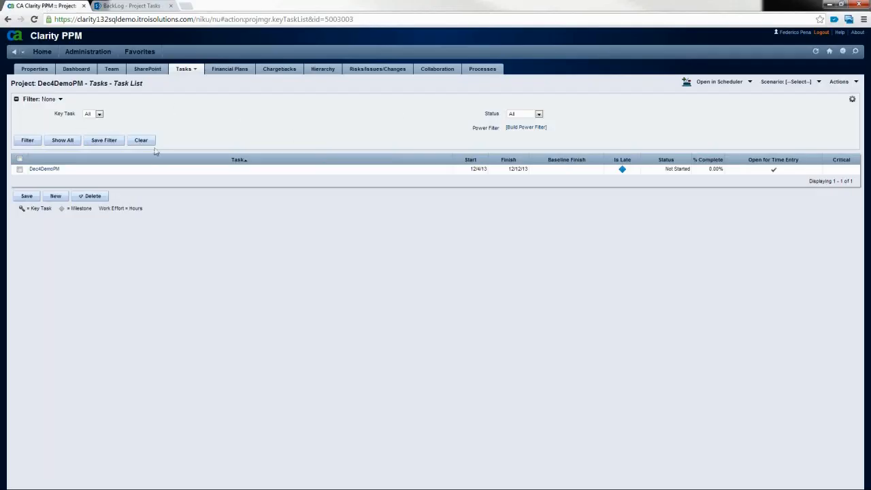
Step: Show all tasks in Clarity's Task List to see the synced task1–task4
left_click(62, 143)
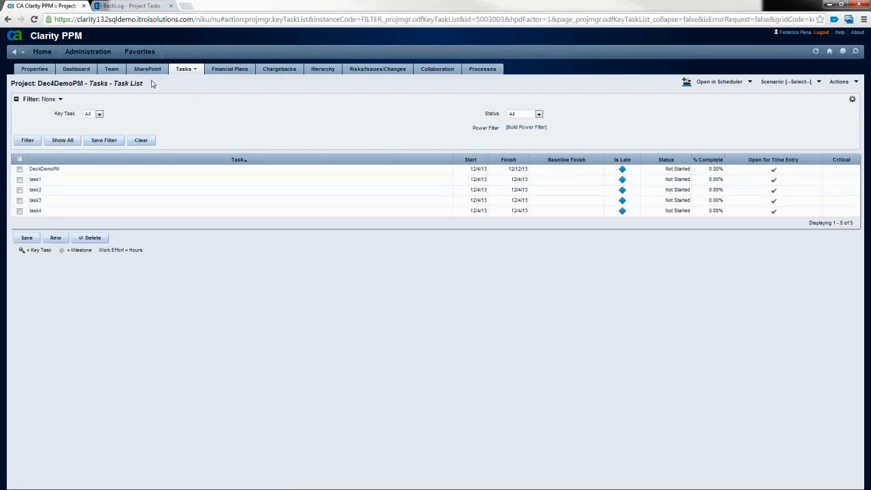
left_click(146, 7)
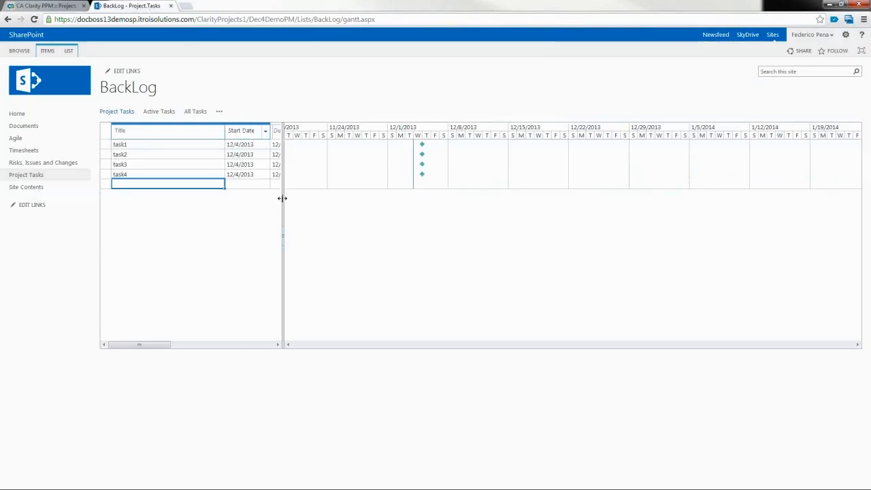
Step: Enter the team member as task1's Assigned To and fill it down through task4
left_click_drag(282, 198, 459, 211)
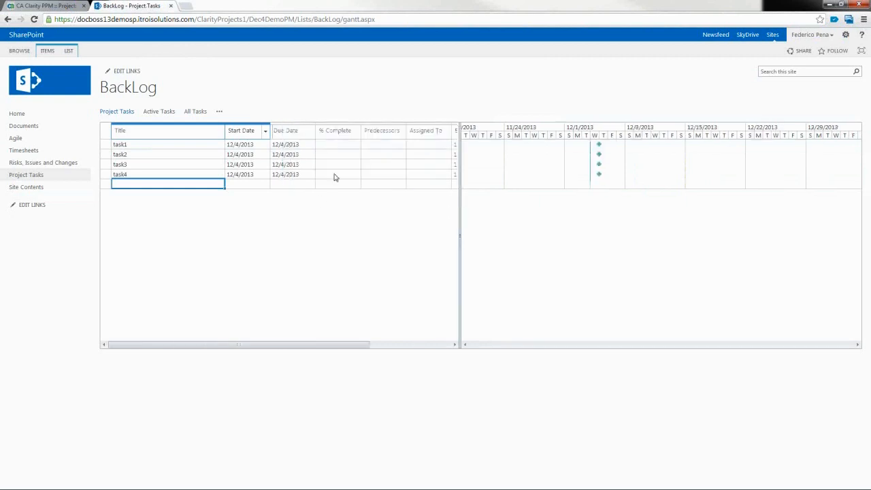
left_click(425, 145)
left_click(425, 145)
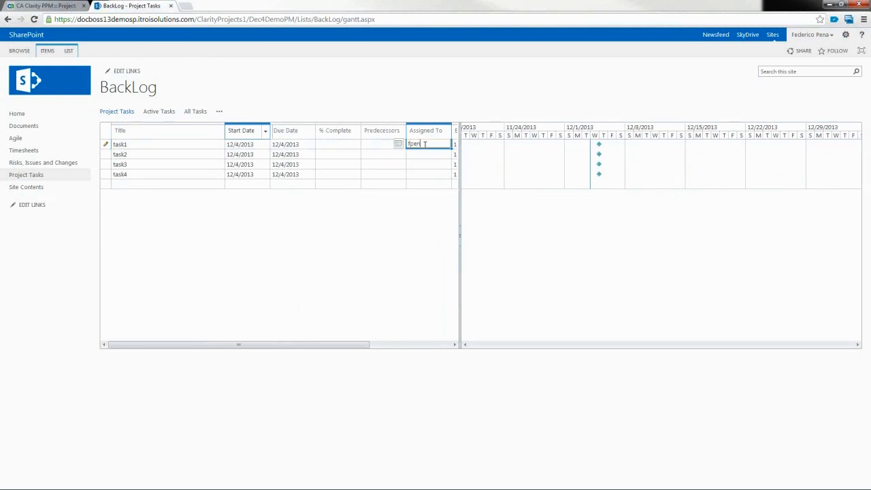
key("Return")
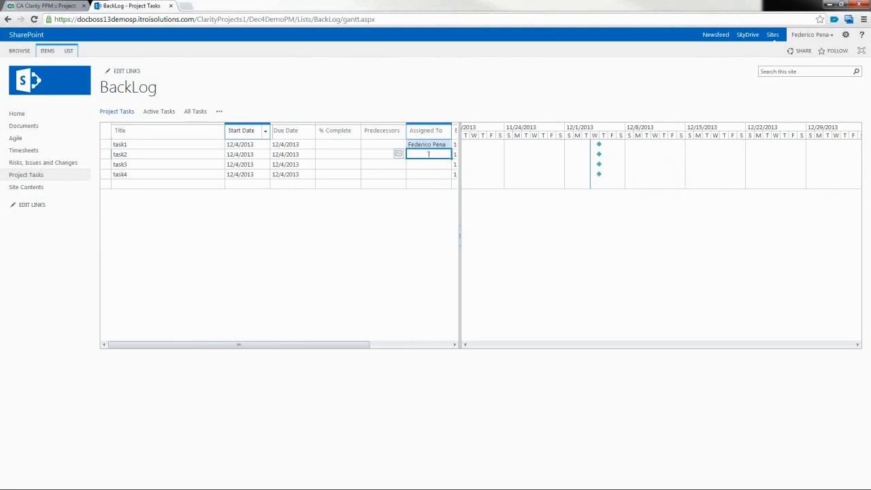
left_click(433, 145)
left_click_drag(453, 148, 449, 175)
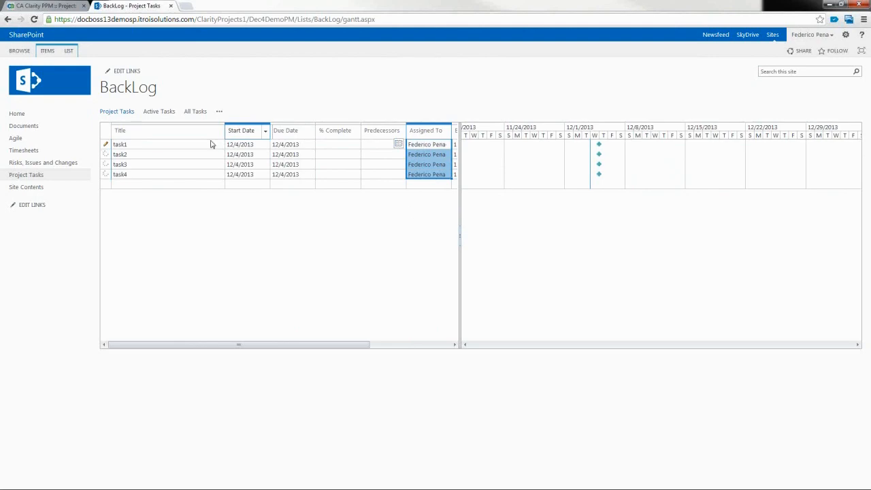
key("ctrl+Tab")
left_click(196, 71)
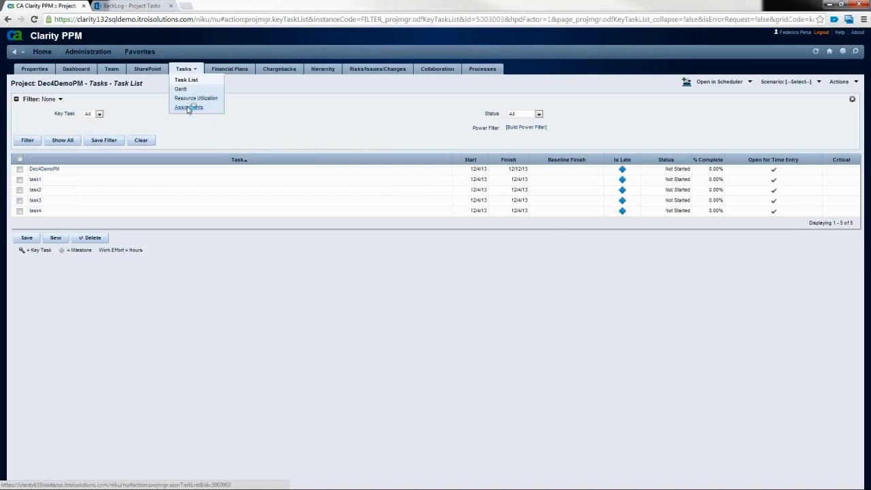
Step: Check Clarity's Assignments page for the synced assignee on the SharePoint tasks
left_click(189, 107)
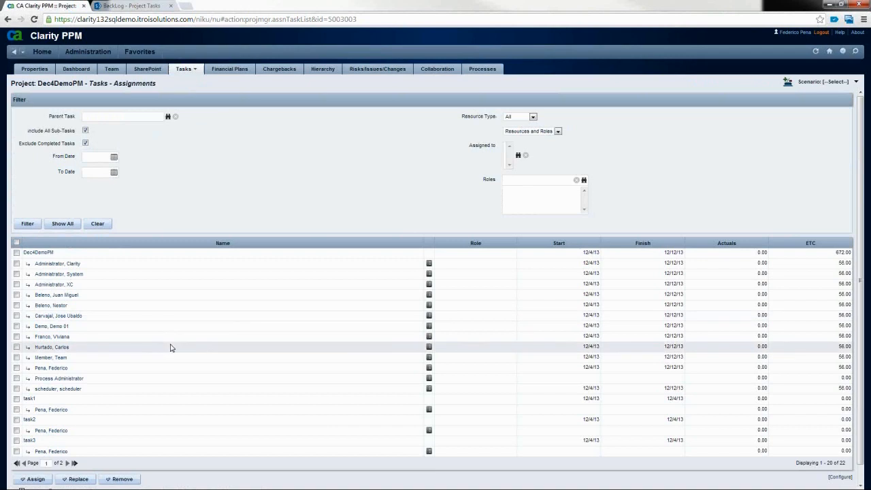
scroll(171, 348, "down", 1)
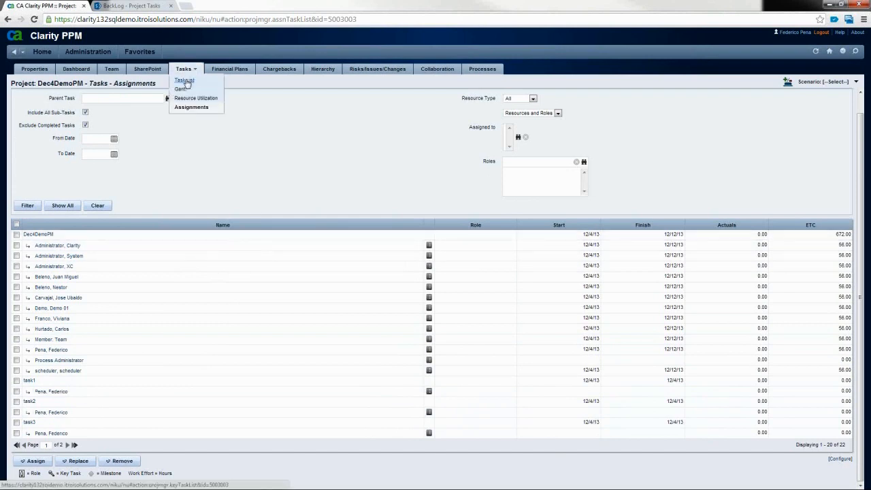
left_click(187, 81)
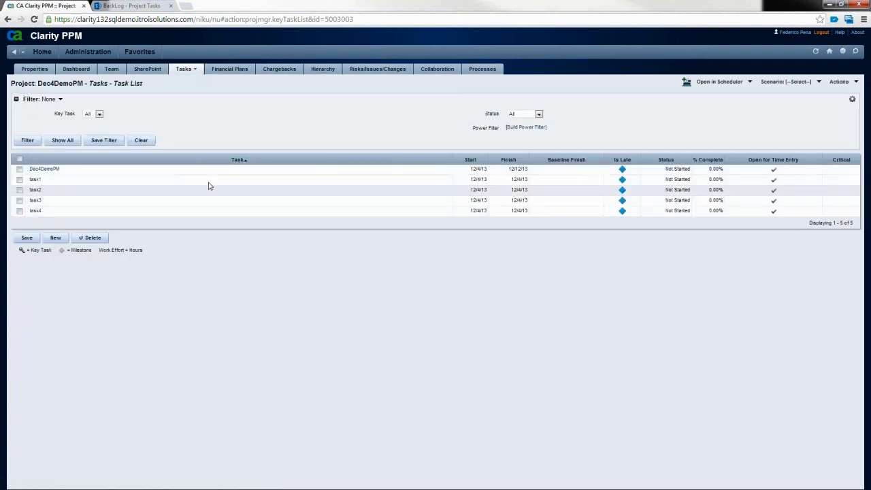
left_click(141, 6)
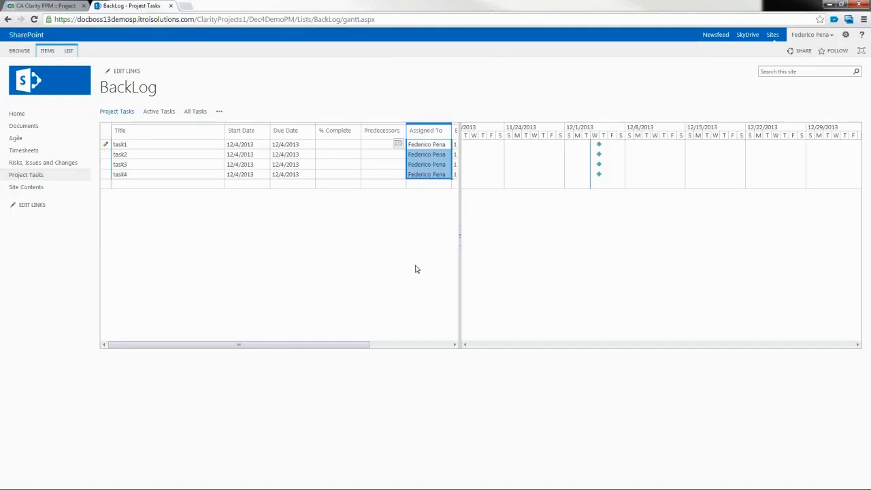
Step: Widen the task grid to show Estimate and Actuals, and list the other task views
left_click_drag(460, 239, 567, 249)
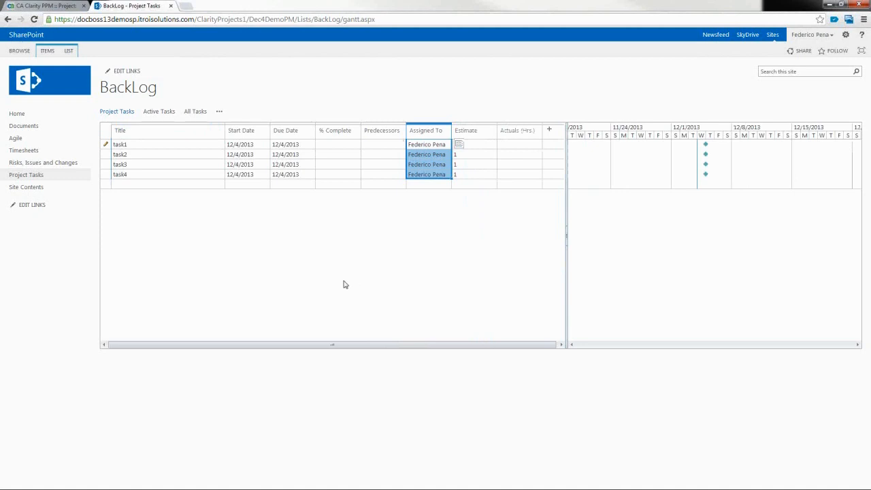
left_click(219, 113)
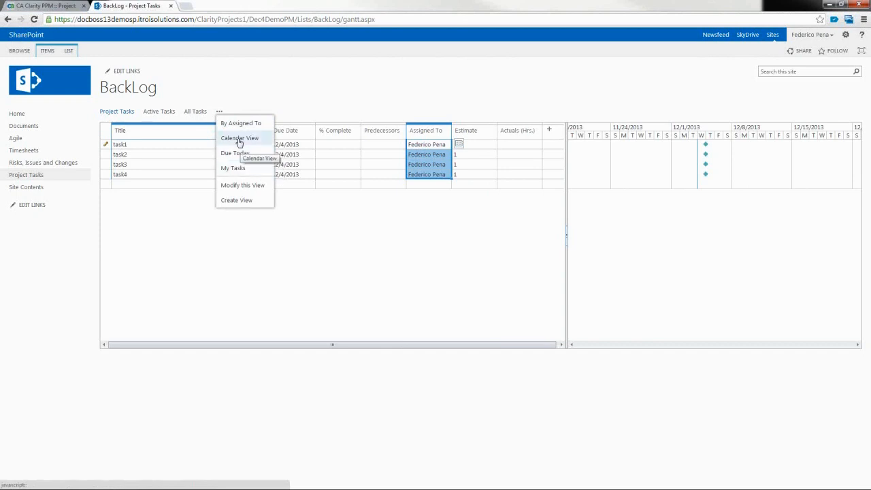
Step: In Calendar View, move task2 to December 9, task3 to December 18 and task4 to December 13
left_click(239, 139)
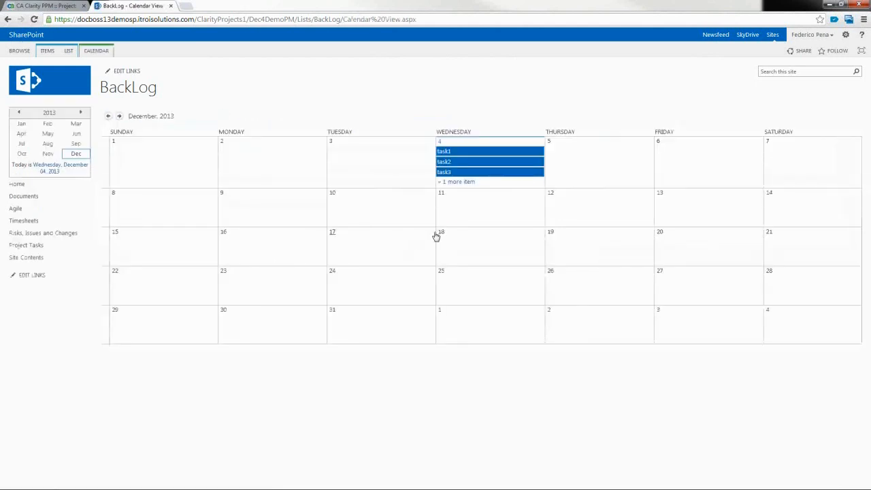
left_click_drag(470, 160, 222, 206)
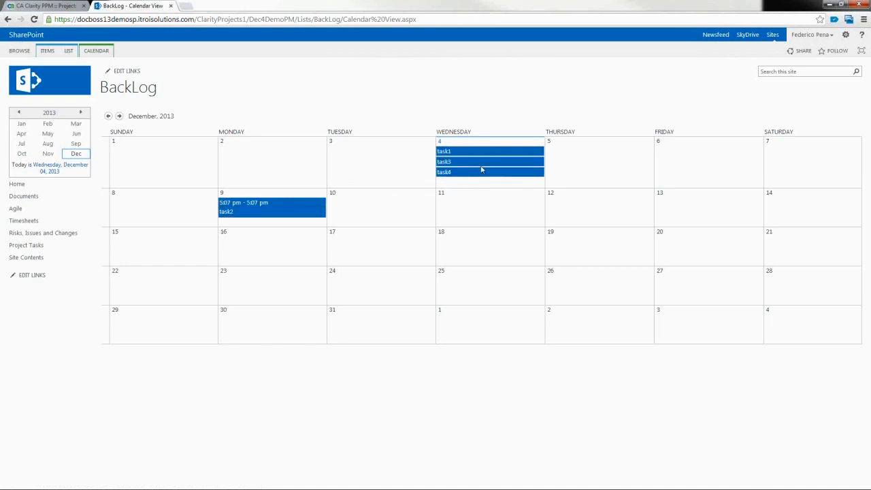
left_click_drag(484, 162, 488, 235)
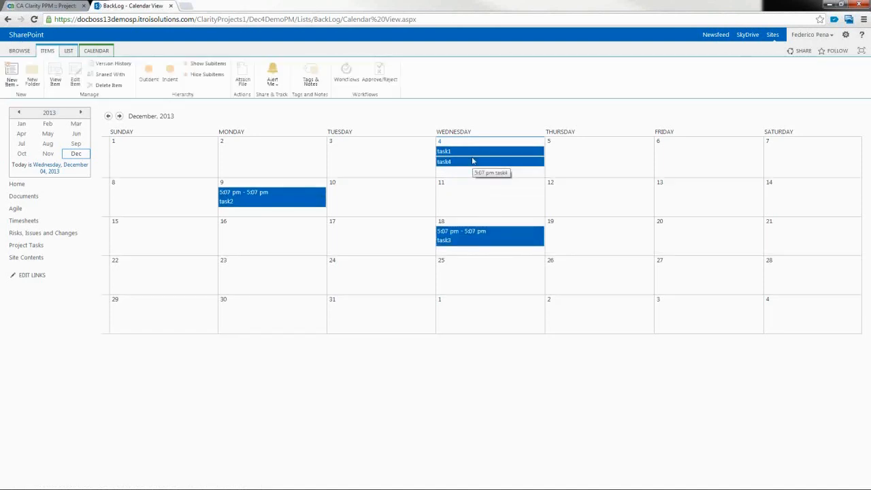
left_click_drag(473, 161, 685, 199)
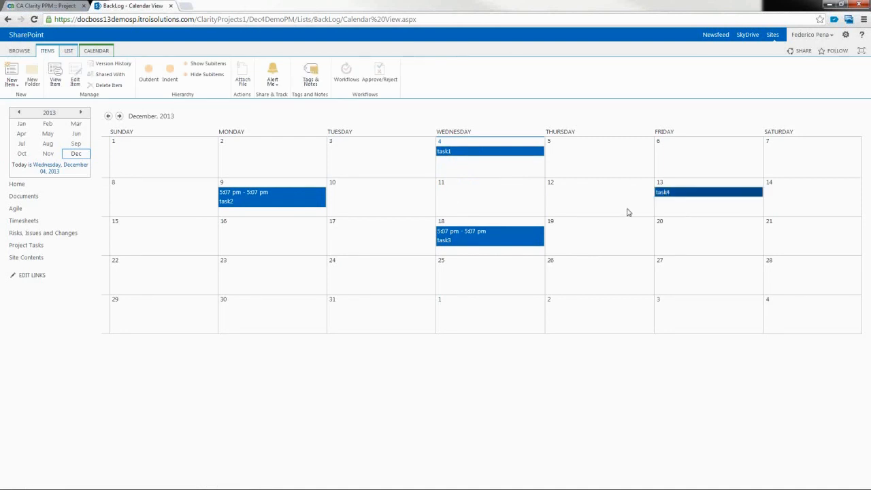
left_click(65, 6)
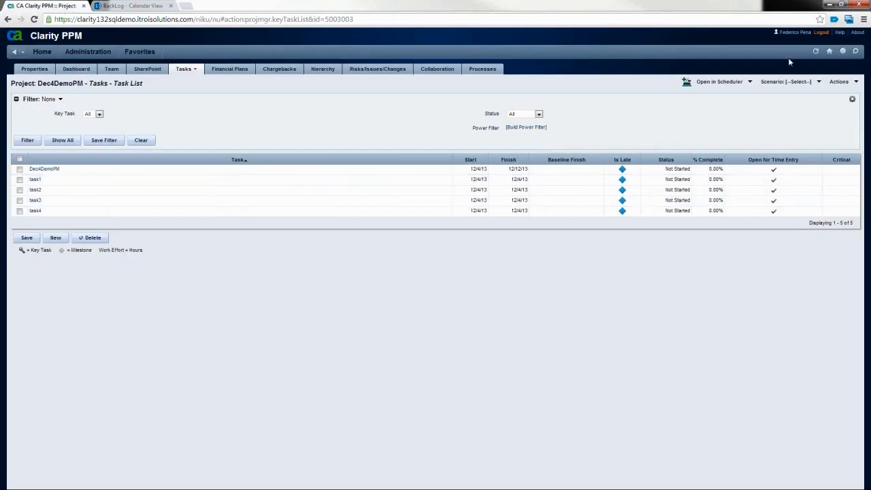
Step: Refresh Clarity's task list to show task2 on 12/9/13, task4 on 12/13/13, task3 on 12/18/13
left_click(815, 51)
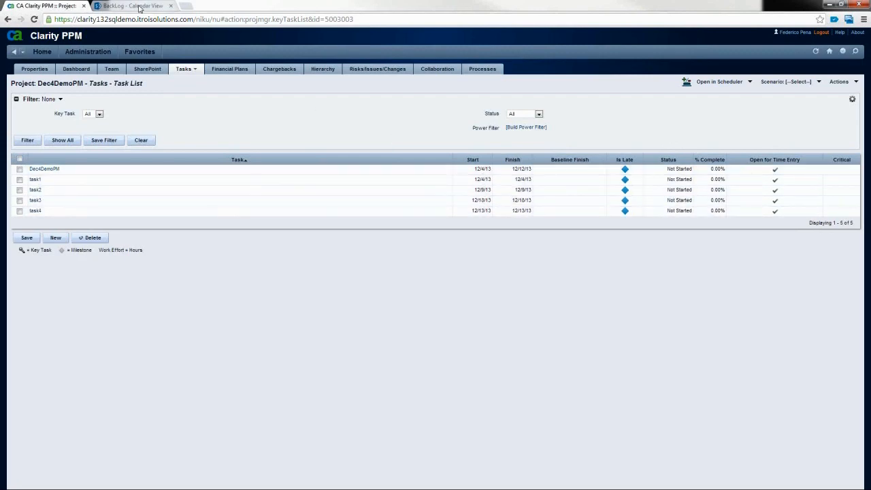
left_click(132, 5)
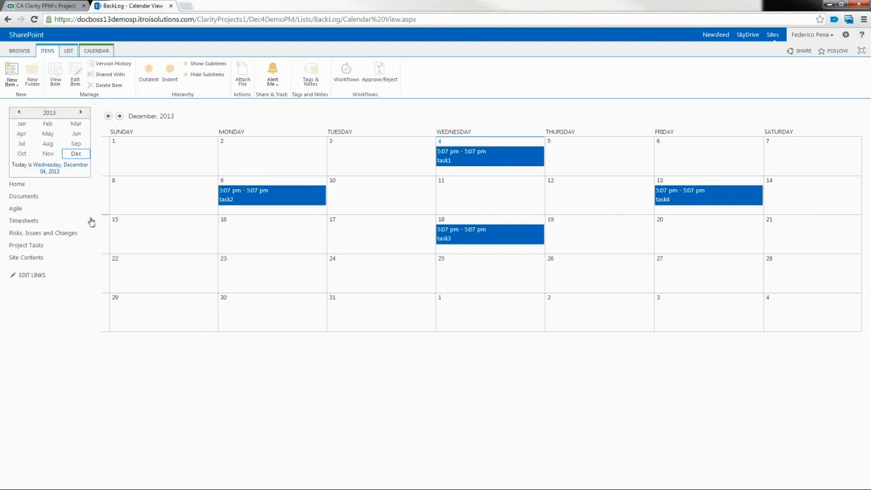
Step: Open the Modify this view settings for the BackLog Project Tasks view
left_click(39, 248)
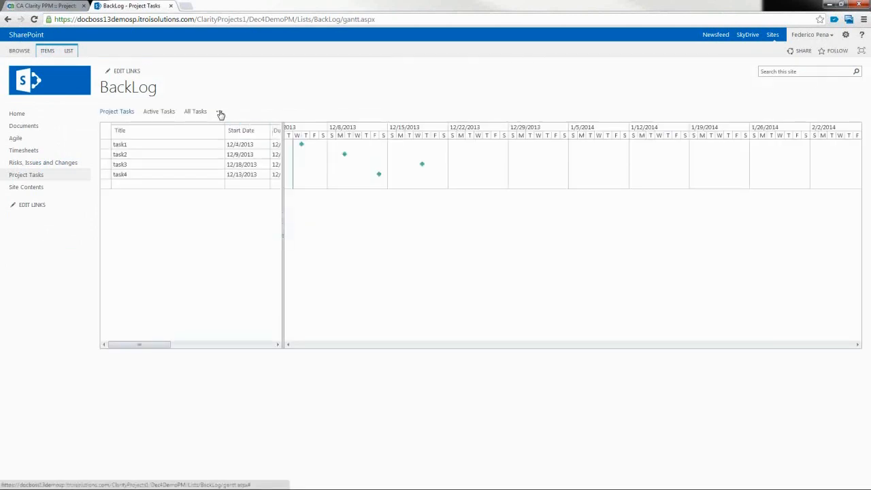
left_click(220, 113)
left_click(230, 186)
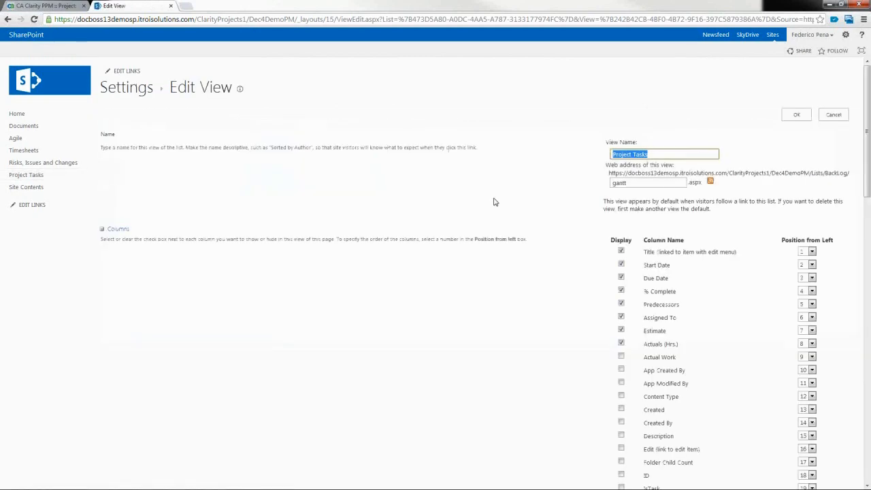
scroll(495, 202, "down", 12)
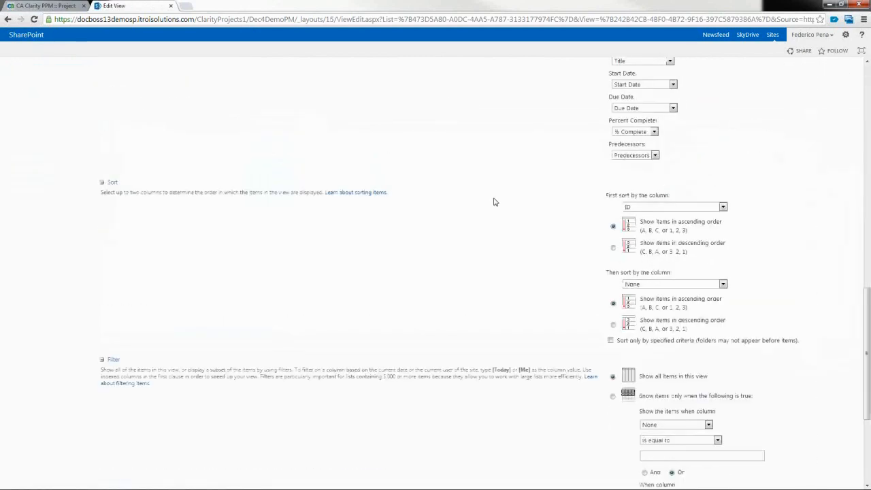
scroll(495, 202, "down", 2)
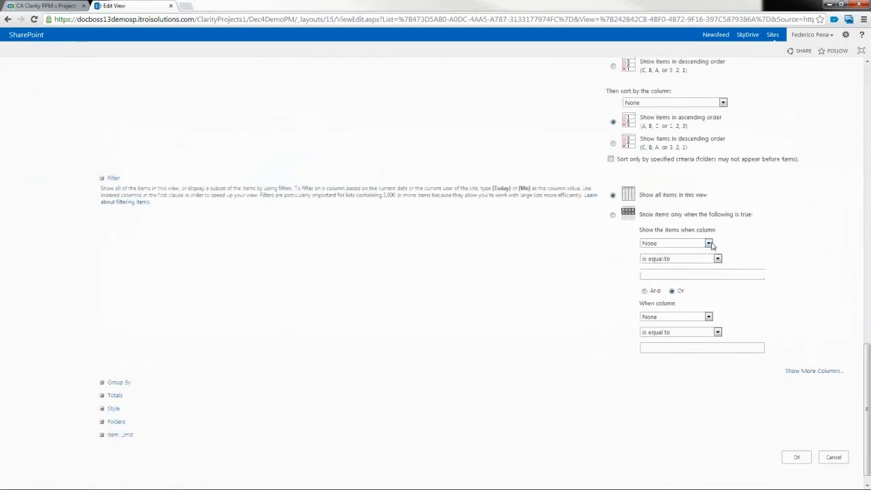
Step: Filter the view to % Complete is greater than 50 and save it
left_click(709, 244)
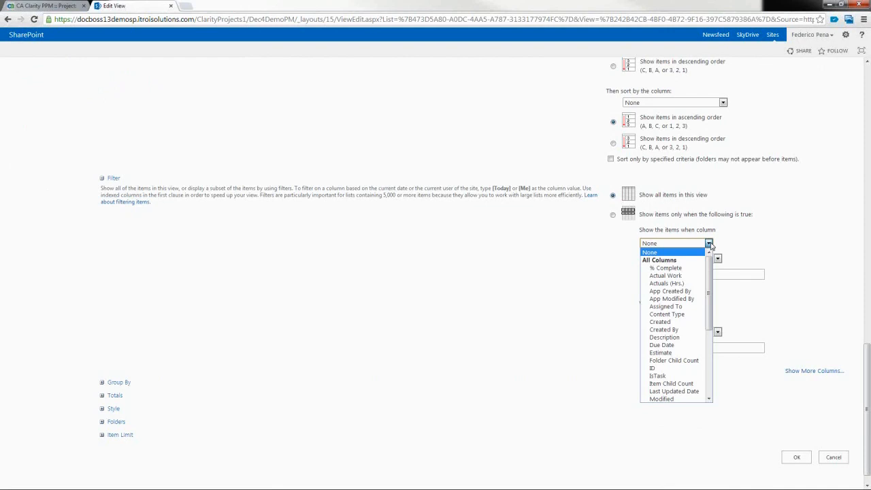
left_click(687, 269)
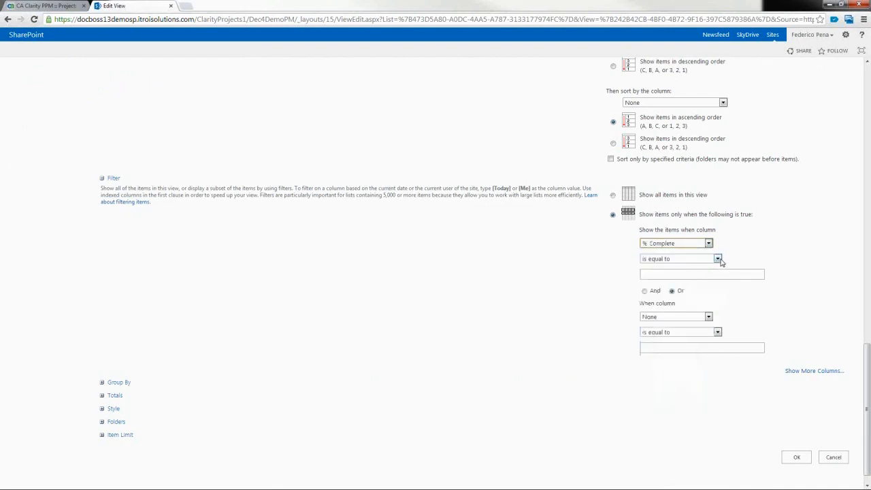
left_click(718, 260)
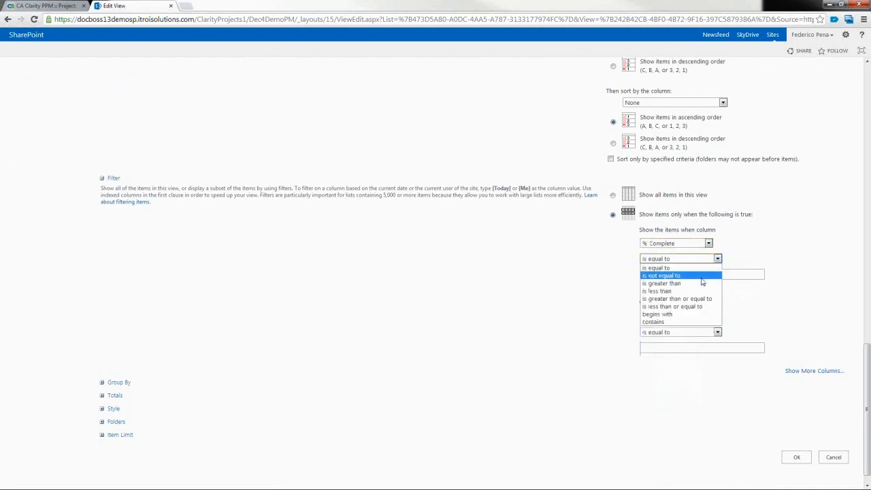
left_click(700, 283)
left_click(660, 275)
type("50")
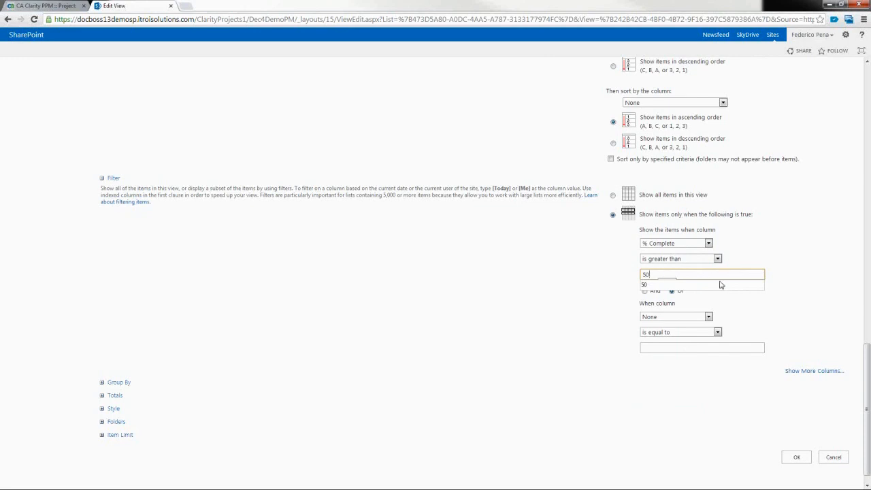
left_click(794, 460)
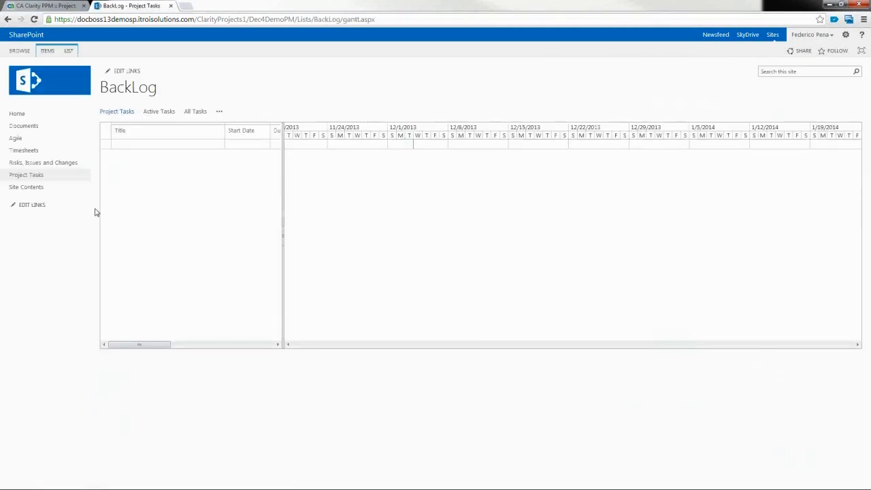
left_click(15, 114)
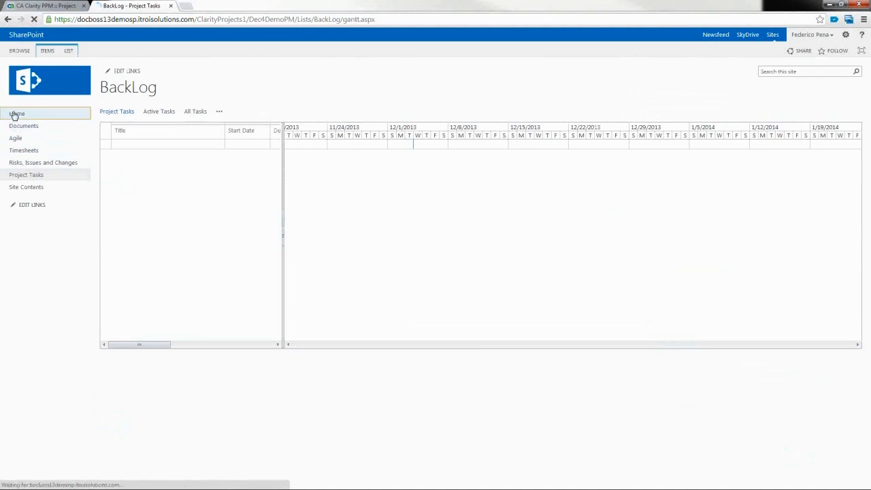
Step: Go to the site home, then open the Agile page showing the empty Scrum Boss sprint area
left_click(15, 114)
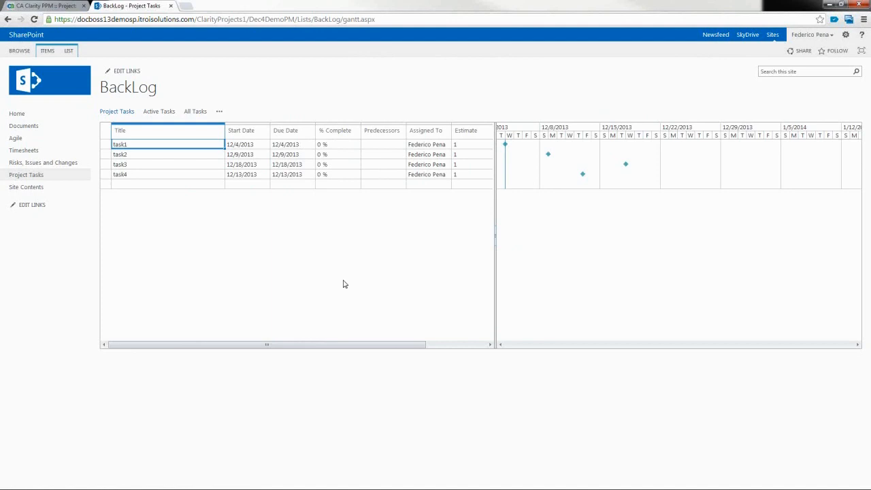
left_click(17, 140)
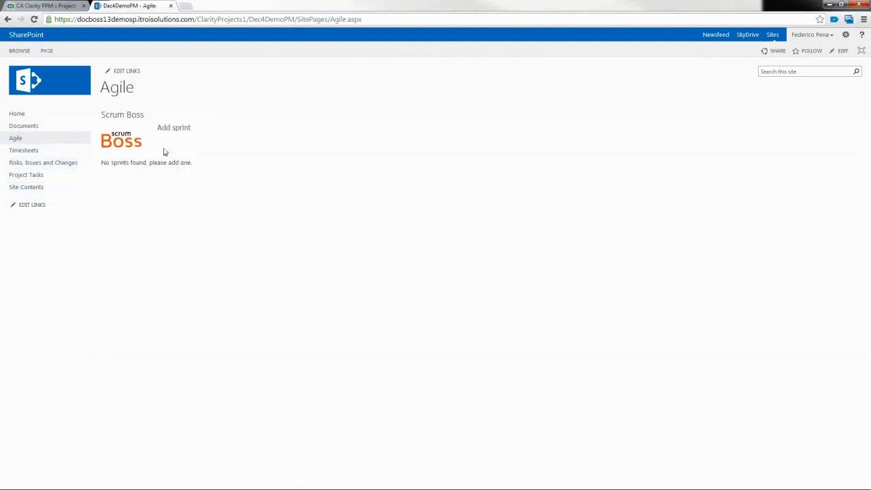
Step: Add a sprint named Sprint11 on the Scrum Boss board, then return to the Clarity task list
left_click(182, 131)
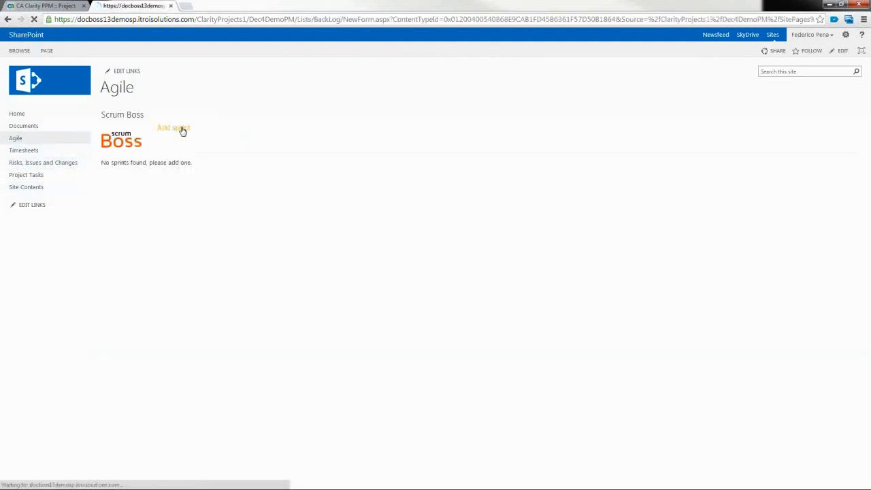
left_click(175, 122)
type("Spr")
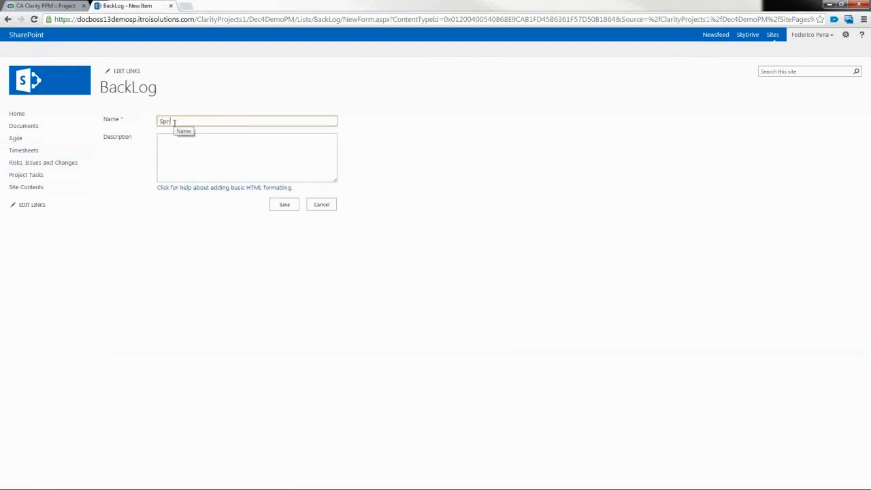
type("int11")
left_click(285, 206)
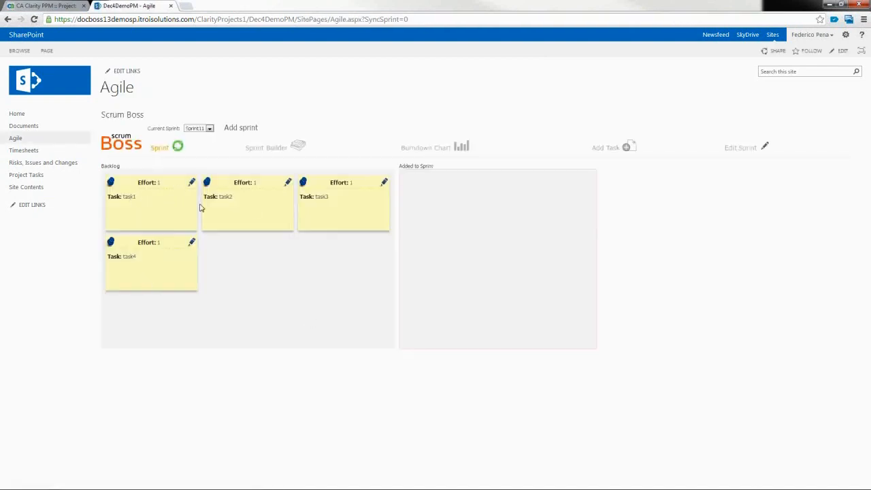
left_click_drag(142, 255, 144, 254)
left_click(35, 7)
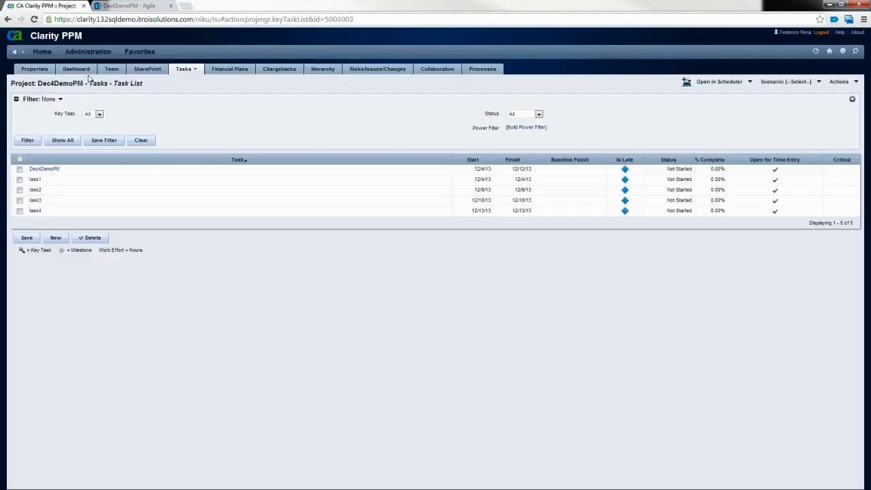
Step: Open the Dec4DemoPM Gantt view to check the synced Sprint11 row, then go back to SharePoint
left_click(196, 70)
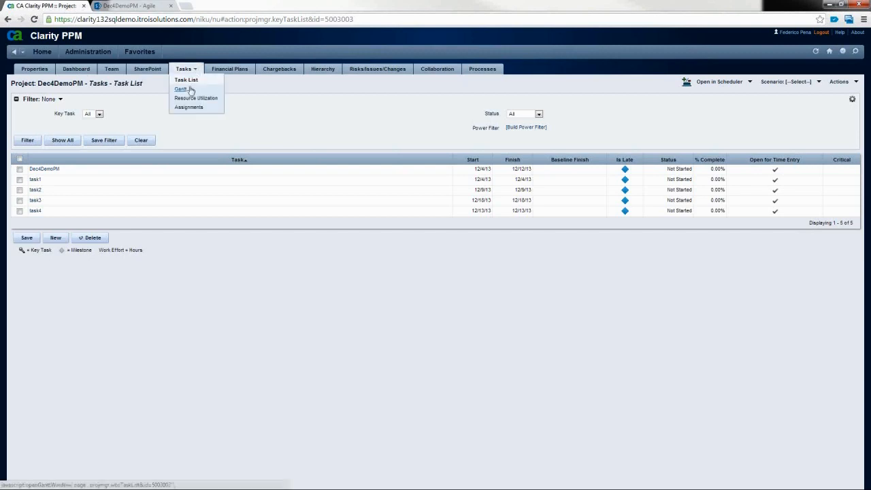
left_click(179, 91)
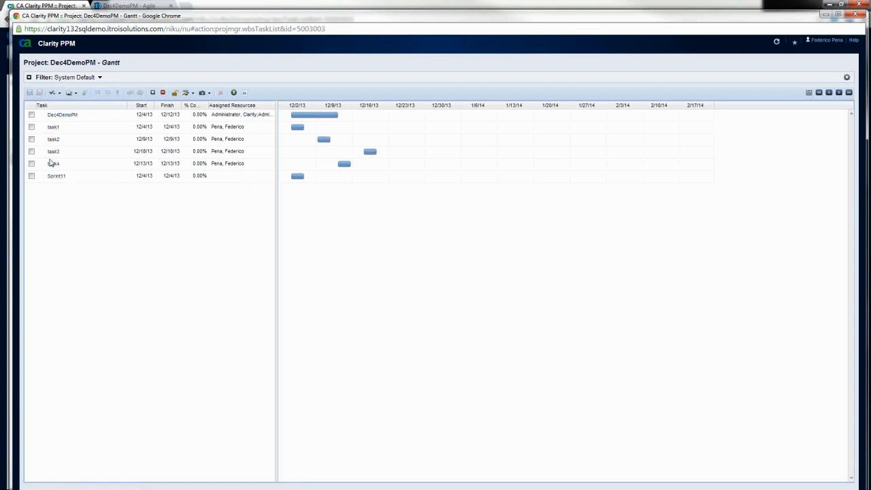
left_click(135, 5)
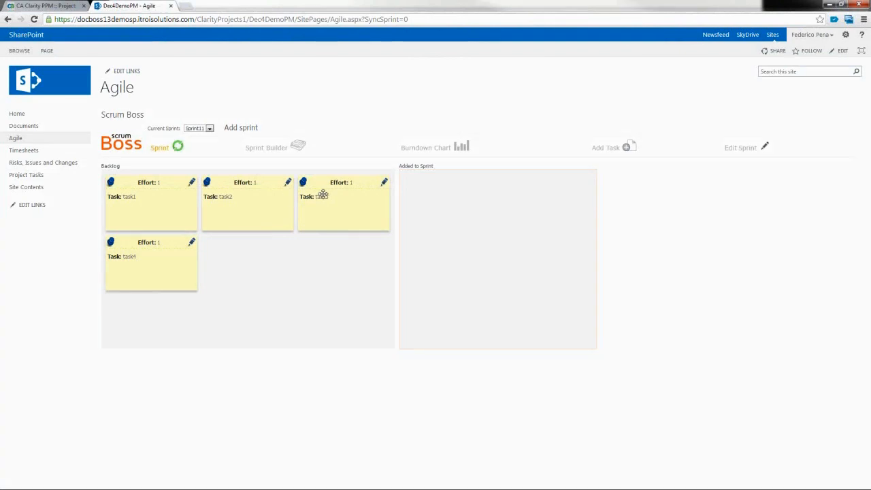
Step: Drag task1 and task2 from Backlog into Sprint11, then switch to the Clarity Gantt window
left_click_drag(166, 200, 502, 243)
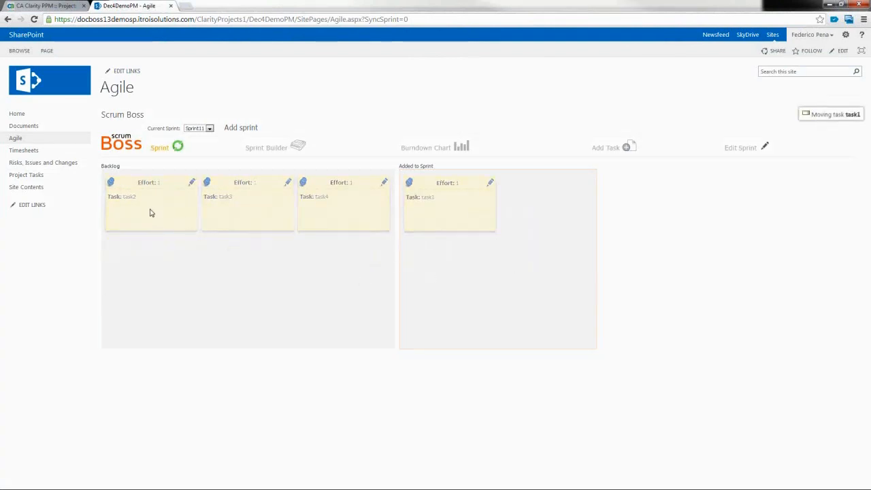
left_click_drag(185, 193, 459, 294)
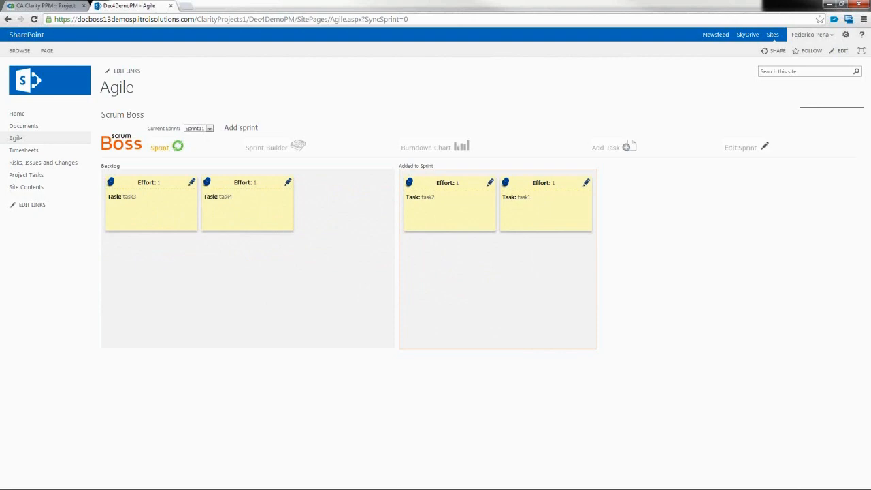
key("alt+Tab")
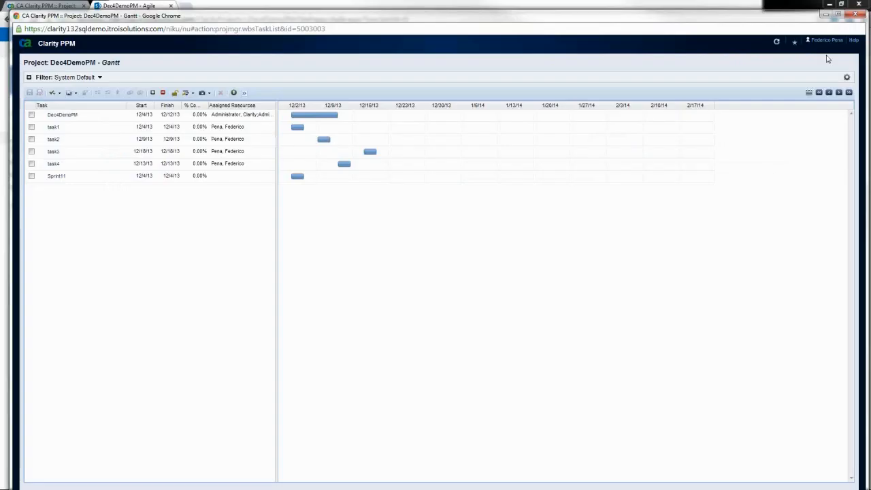
Step: Refresh the Gantt and expand Sprint11 to show task1 and task2, then return to SharePoint
left_click(777, 42)
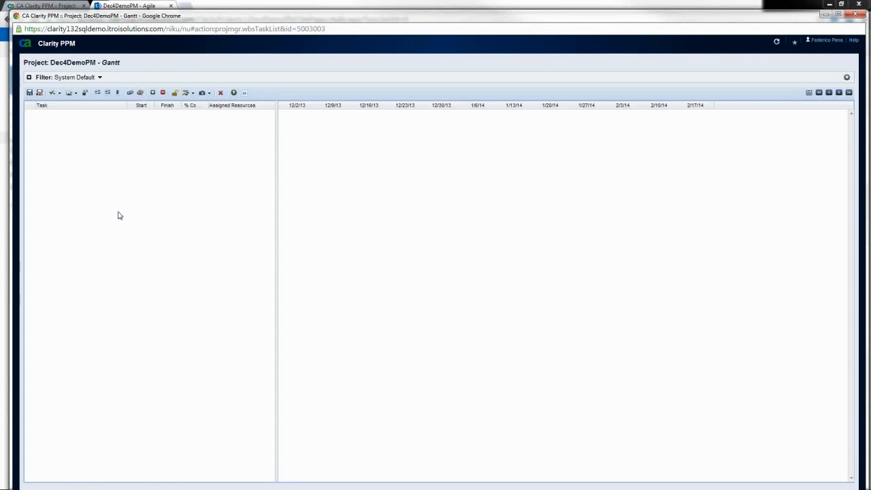
left_click(42, 153)
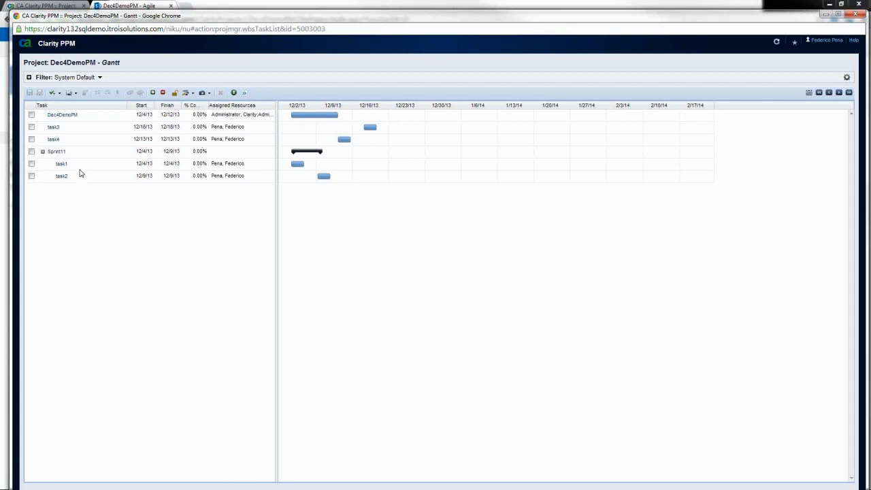
left_click(121, 7)
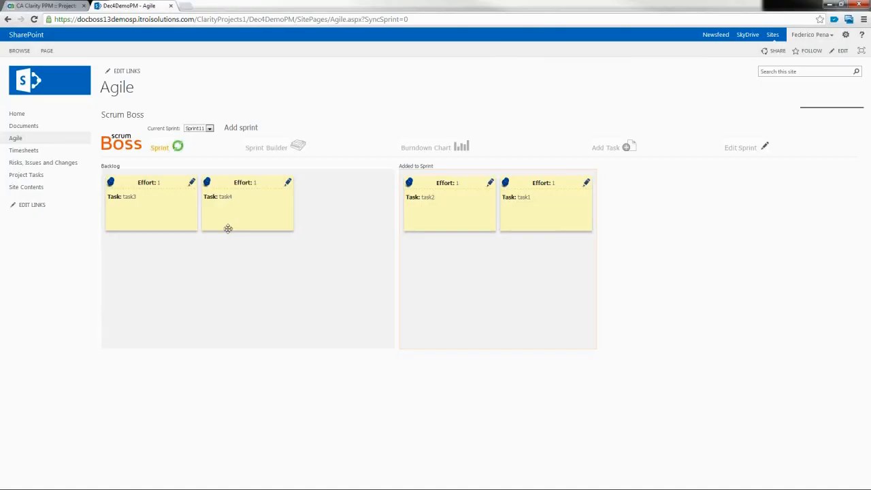
Step: On the Sprint11 status board, move task1 to Done and task2 to In Progress, then switch to Clarity
left_click(269, 149)
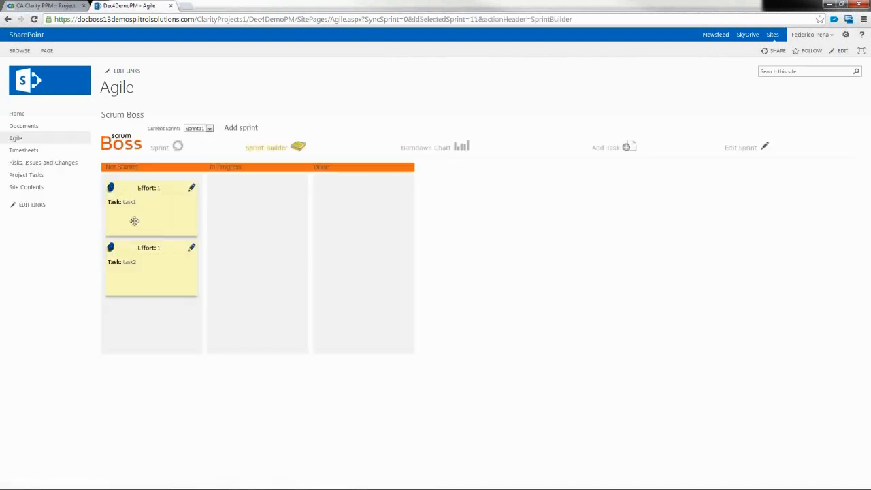
left_click_drag(147, 191, 371, 225)
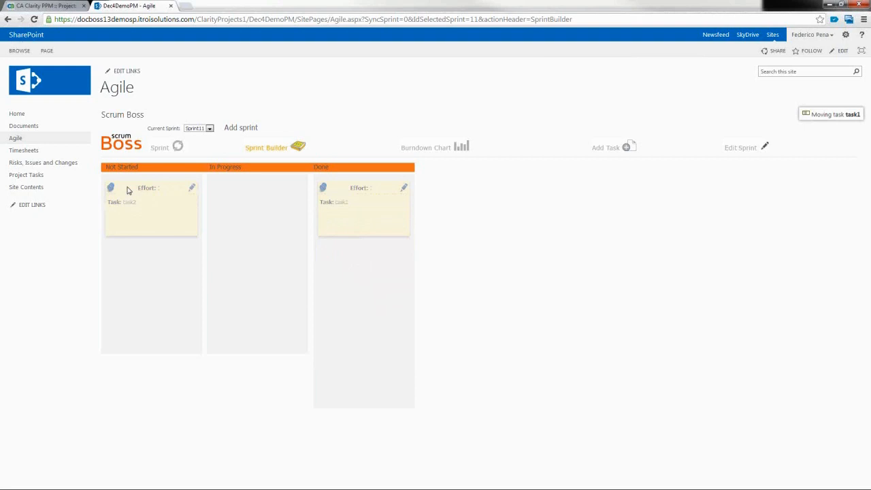
left_click_drag(128, 191, 244, 203)
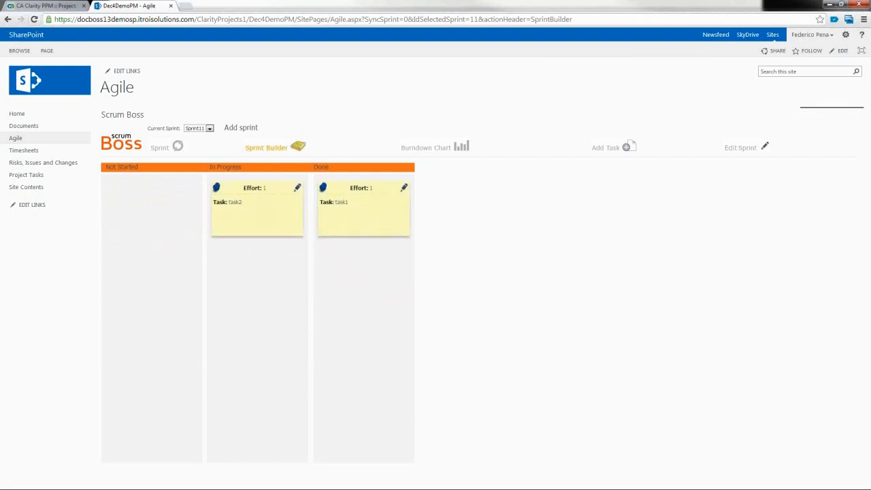
key("alt+Tab")
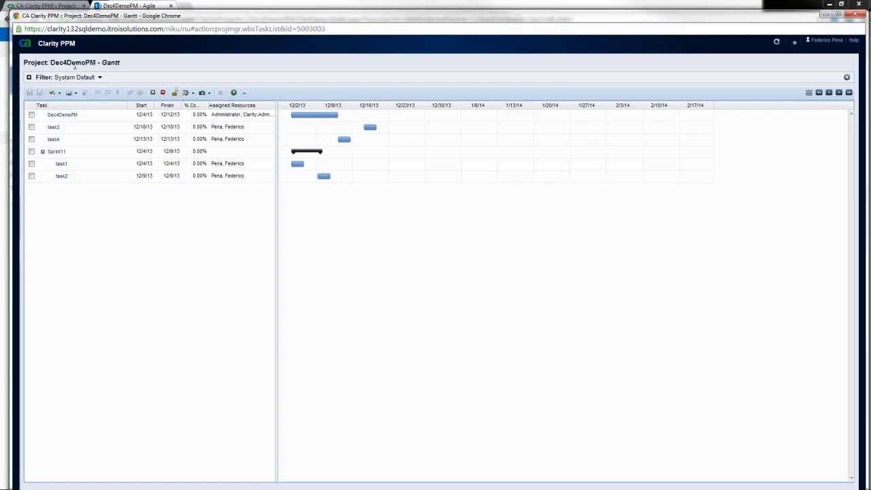
Step: Refresh the Gantt to confirm task1 at 100% and task2 at 50% complete, then return to SharePoint
left_click(777, 43)
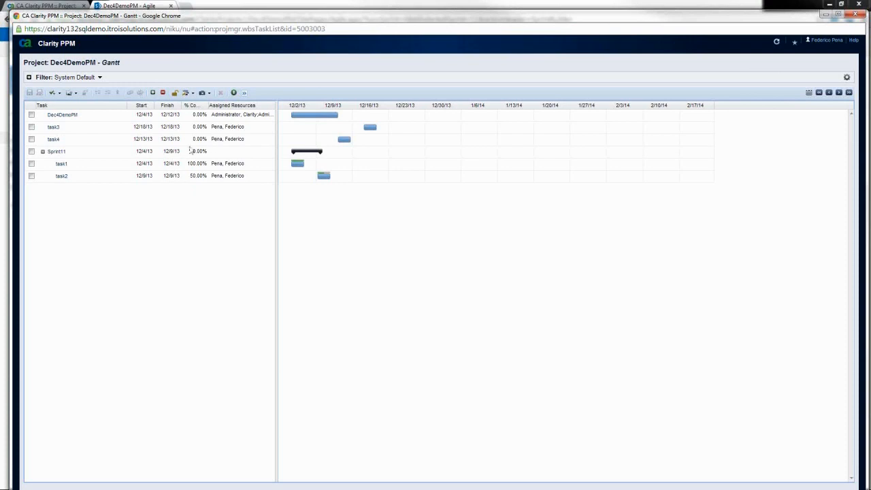
left_click(134, 7)
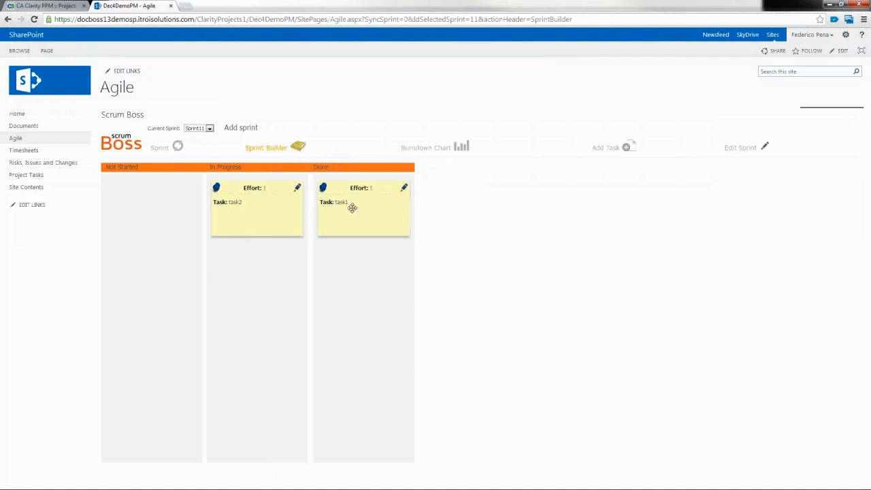
Step: View the Sprint11 burndown chart, then open the BackLog Project Tasks list
left_click(426, 149)
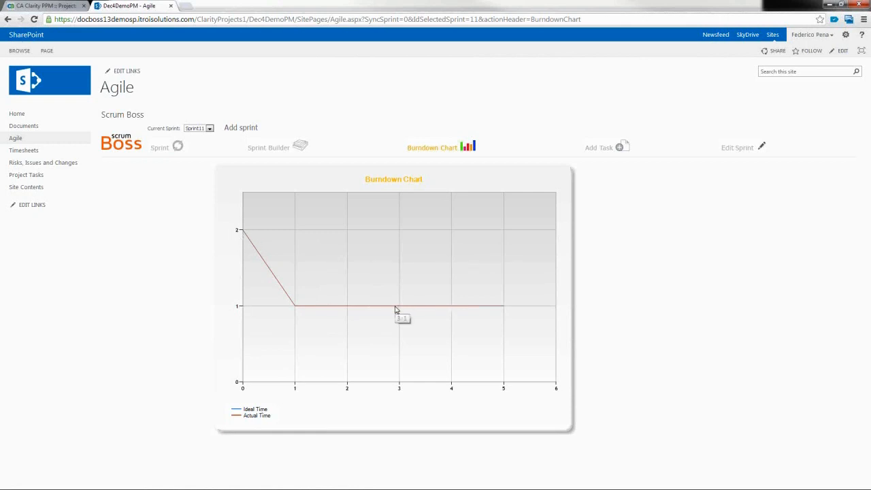
mouse_move(301, 311)
left_click(15, 177)
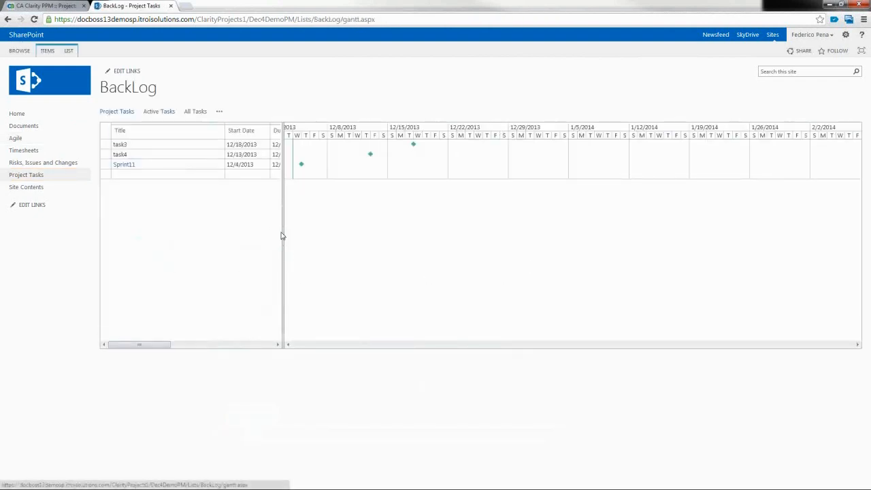
Step: Show the LIST ribbon tools for the BackLog Project Tasks Gantt
left_click(69, 53)
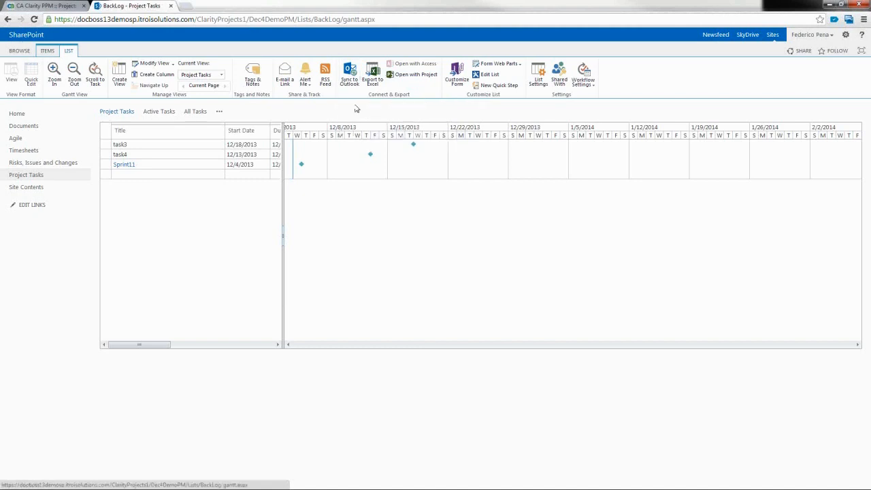
Step: Drag the splitter right to reveal due date, completion and assignee columns, then return to Agile
left_click_drag(286, 233, 451, 229)
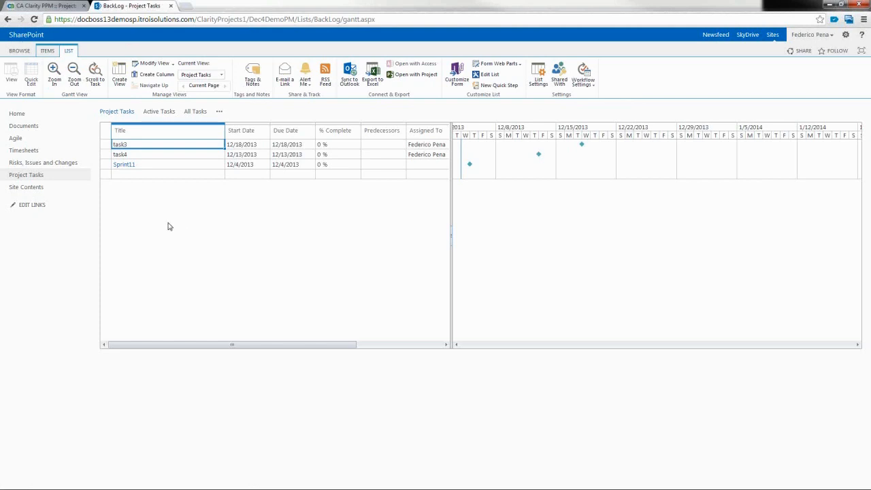
left_click(17, 140)
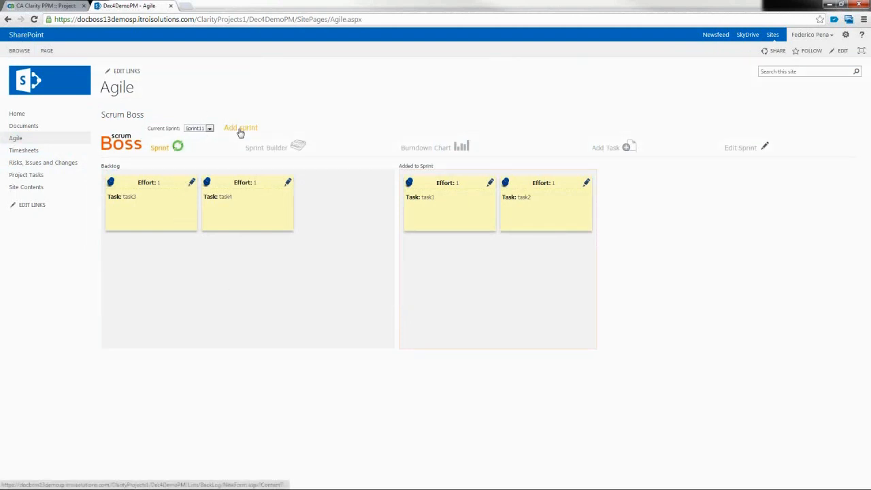
Step: Create two Scrum Boss backlog tasks titled Task6 and task7
left_click(606, 150)
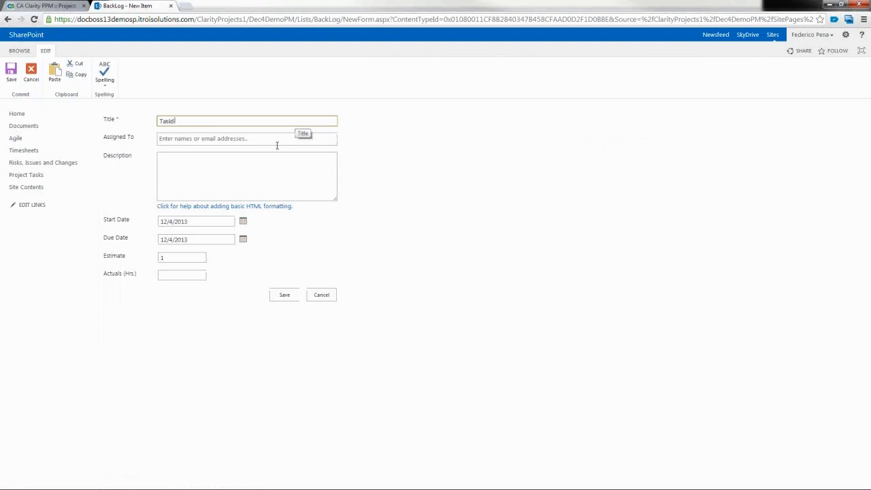
left_click(285, 294)
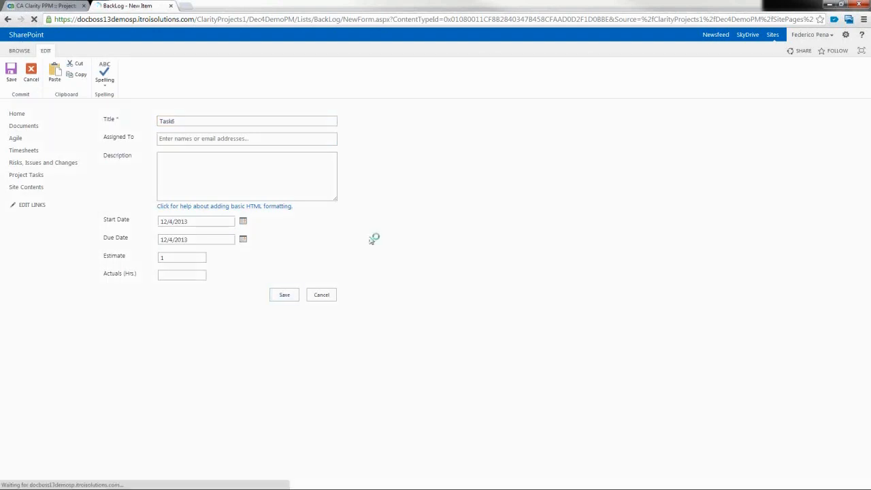
left_click(614, 151)
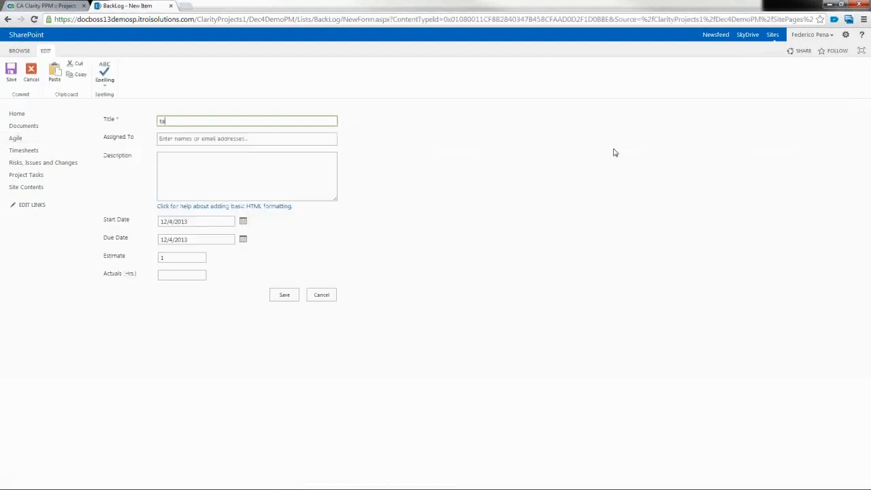
type("task7")
left_click(285, 295)
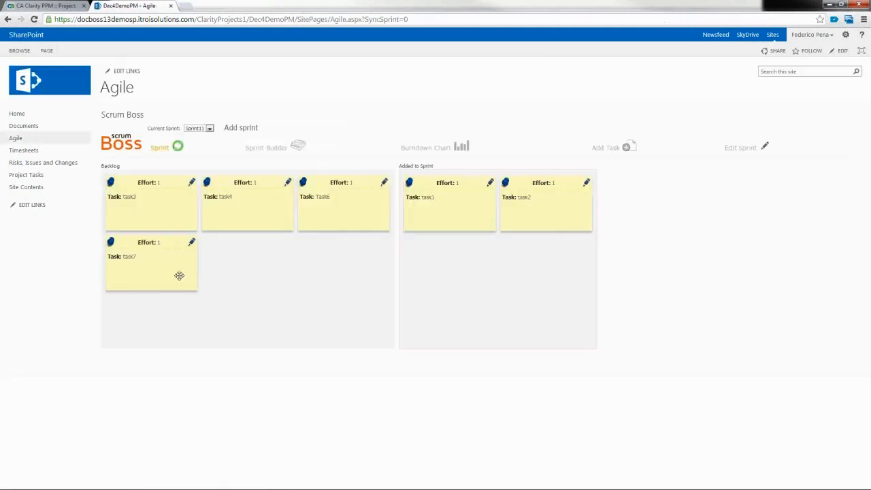
Step: Move task7 into Sprint11, then create and save a new sprint, Sprint12
left_click_drag(177, 254, 516, 289)
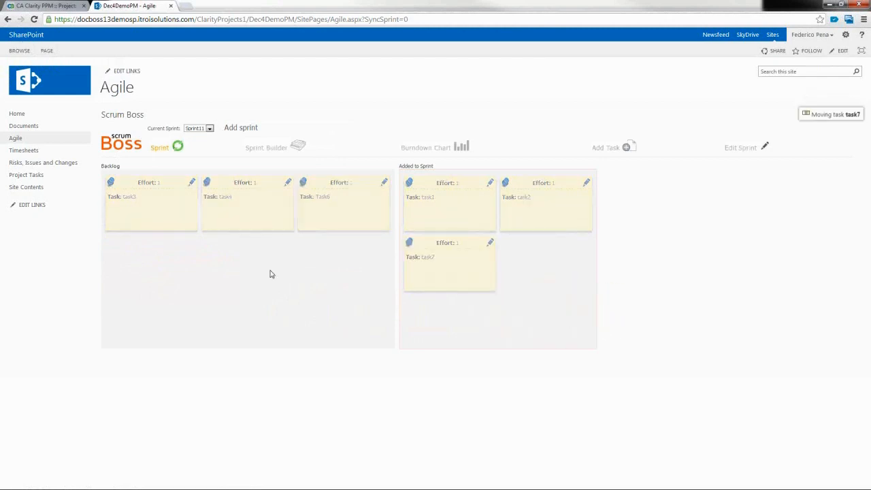
left_click(243, 129)
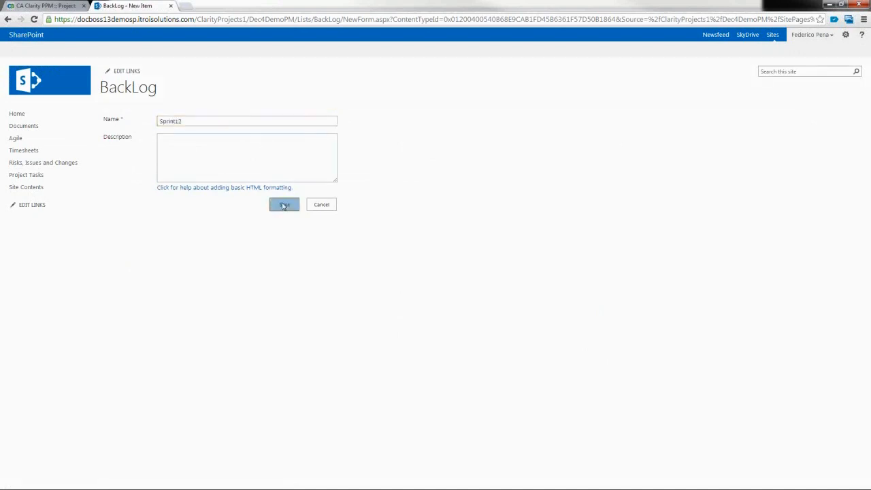
left_click(284, 205)
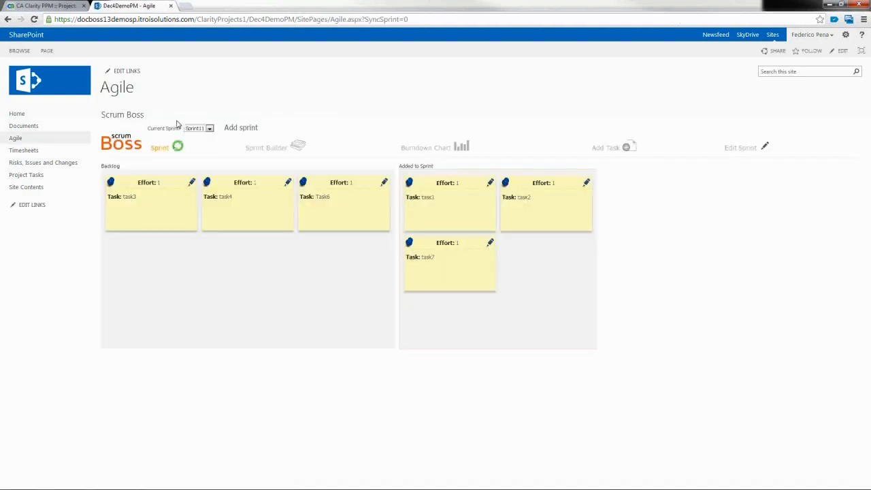
Step: Put task3, Task6 and task4 into Sprint12, then refresh the Clarity PPM Gantt
left_click(209, 129)
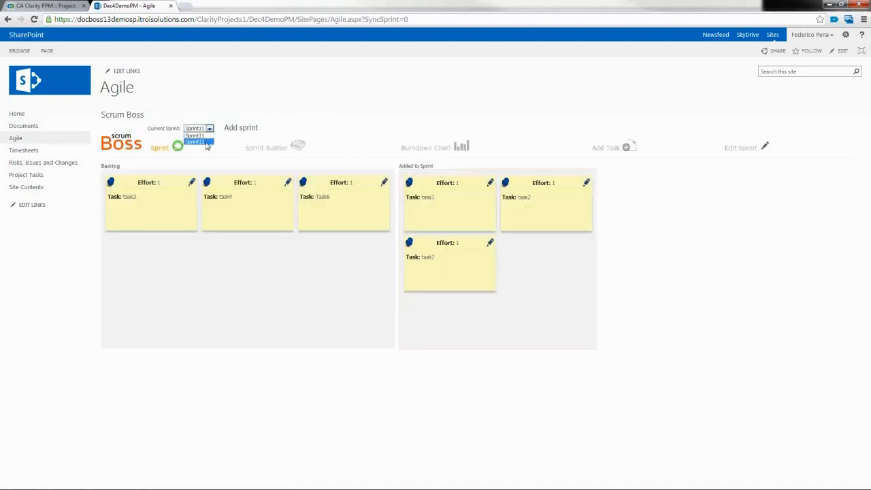
left_click(207, 145)
left_click_drag(171, 197, 486, 232)
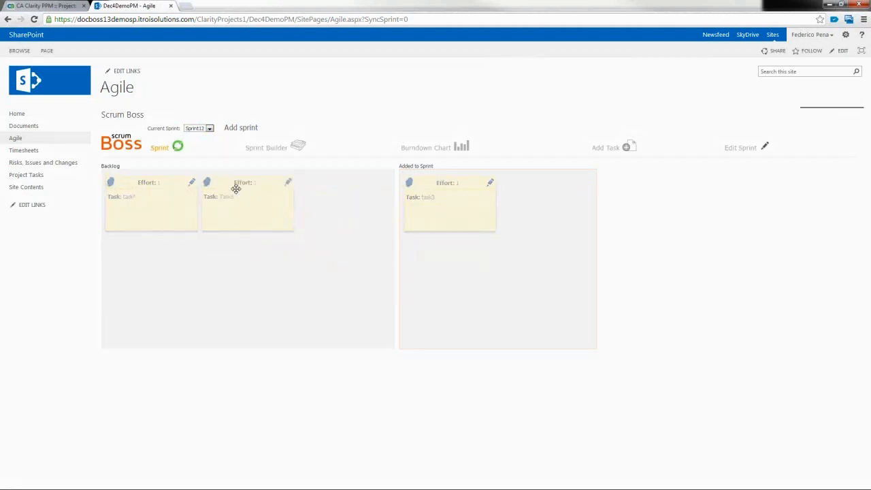
left_click_drag(236, 187, 443, 274)
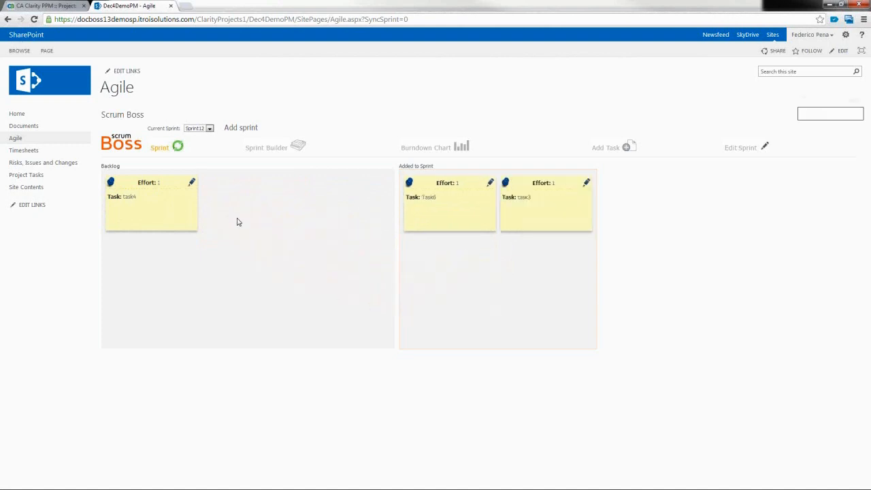
left_click_drag(131, 184, 451, 284)
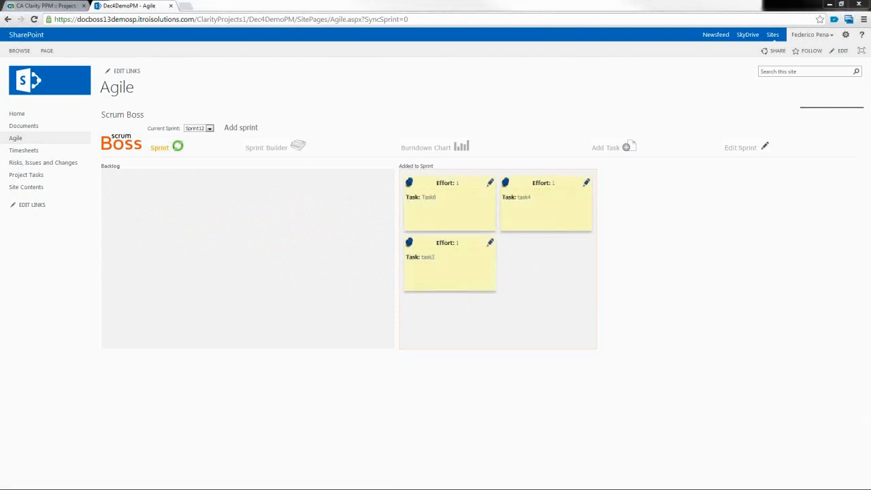
key("alt+Tab")
left_click(777, 42)
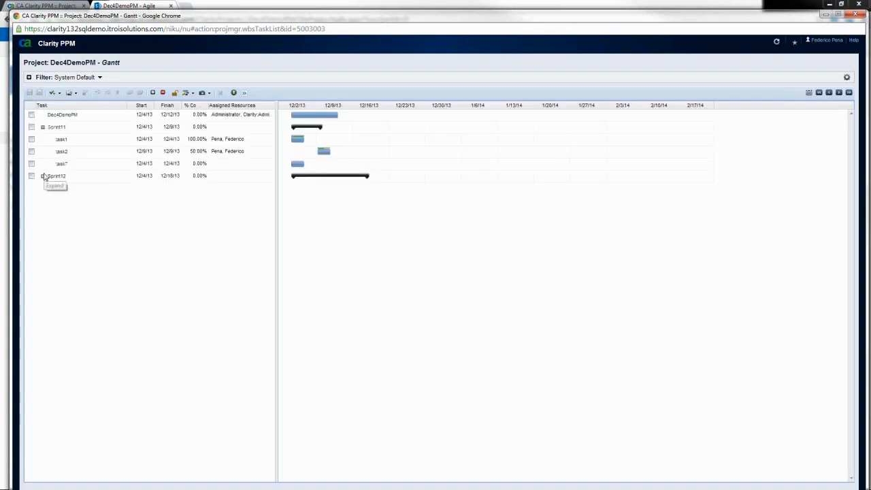
Step: Expand Sprint12 to show task3, Task6 and task4, then narrow and reposition the window
left_click(43, 178)
left_click(43, 176)
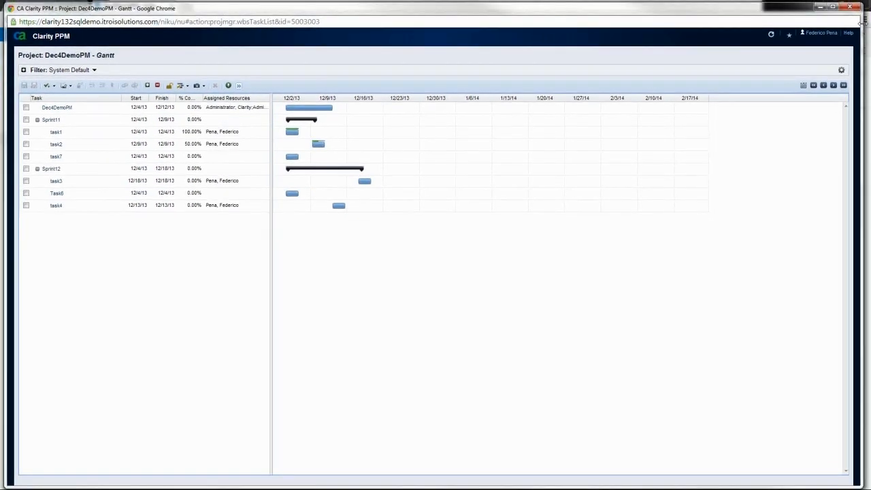
left_click_drag(861, 32, 744, 32)
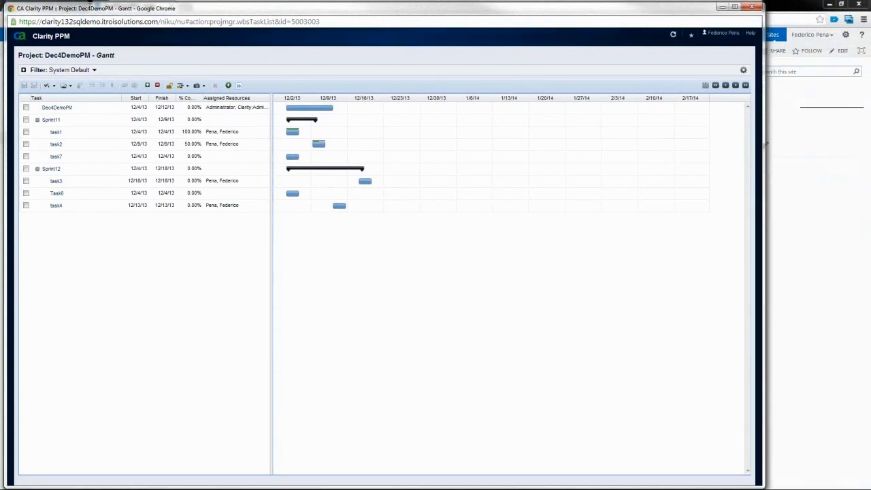
left_click_drag(311, 12, 421, 205)
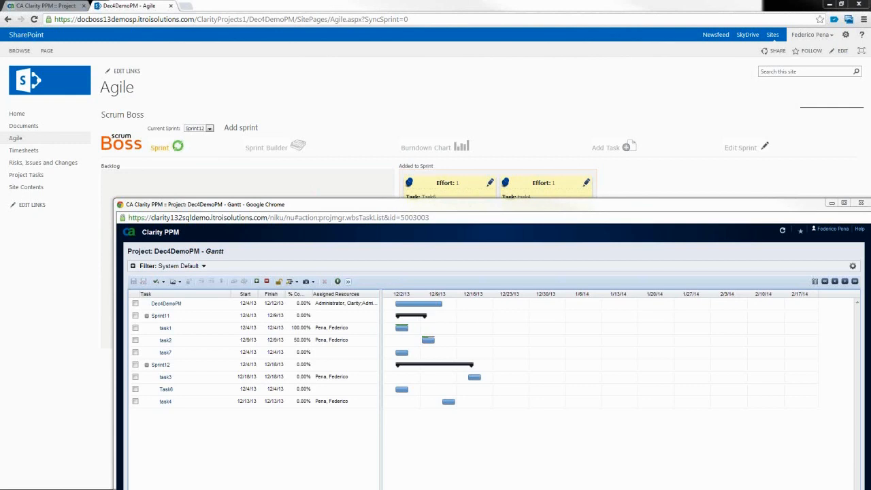
Step: Check the Clarity Dec4DemoPM task list, then open the SharePoint Timesheets page
left_click(59, 10)
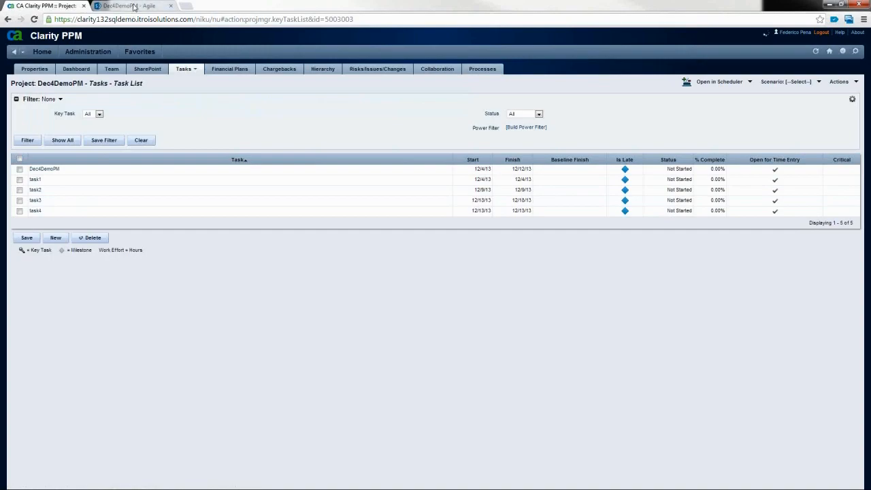
left_click(134, 6)
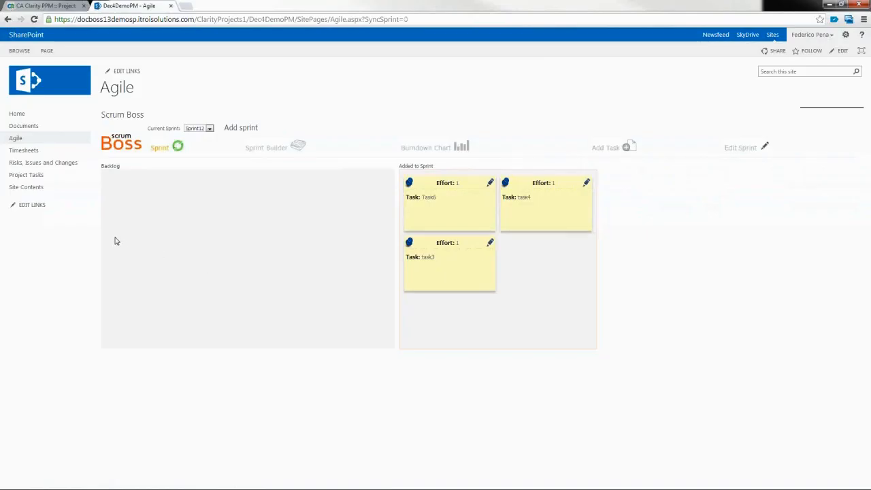
left_click(26, 154)
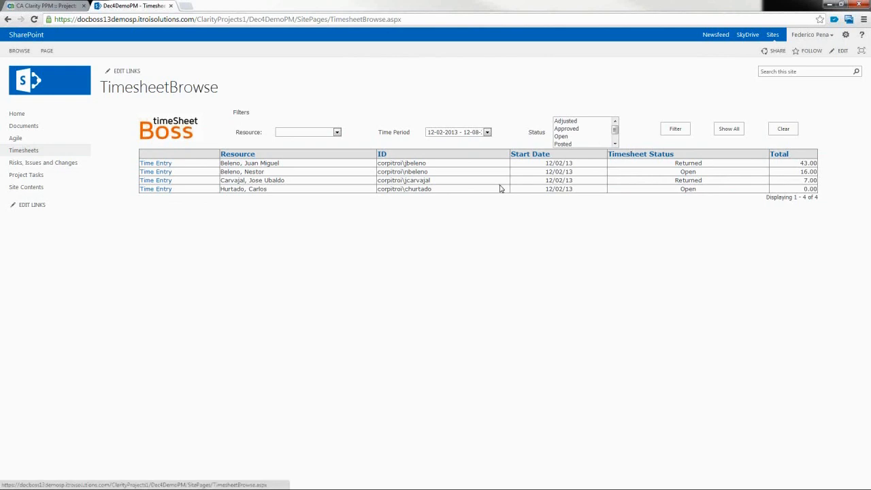
Step: Return to the Agile page showing task1, task2 and task7 in Sprint11
left_click(15, 139)
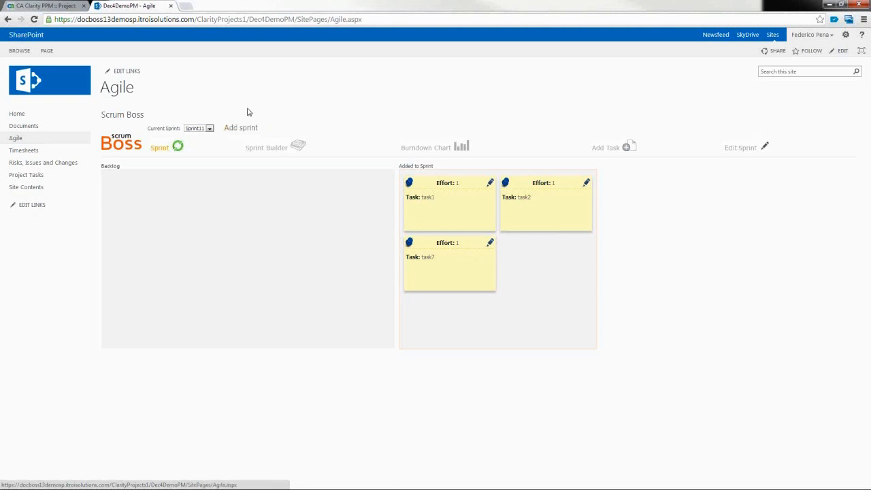
Step: Go to the Dec4DemoPM Home page with its Documents library
left_click(20, 118)
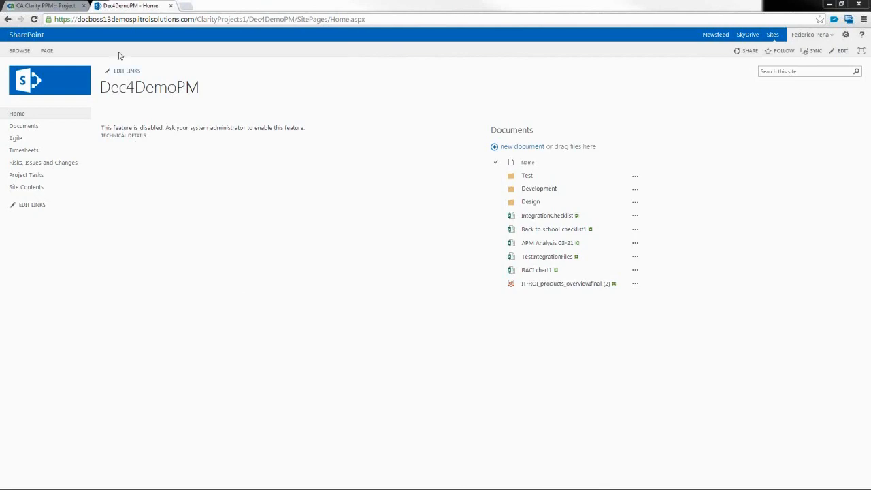
Step: Switch to the CA Clarity PPM tab listing Dec4DemoPM tasks task1–task4
left_click(56, 8)
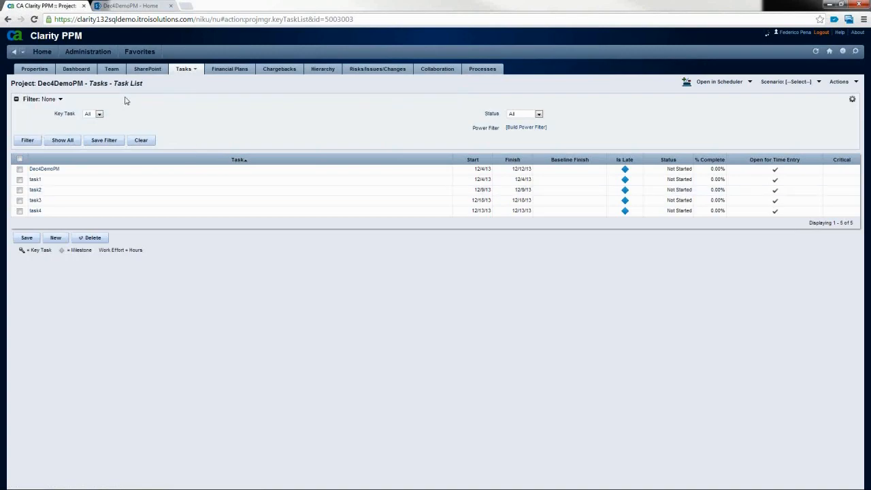
Step: Switch back to the Dec4DemoPM - Home SharePoint tab
left_click(136, 7)
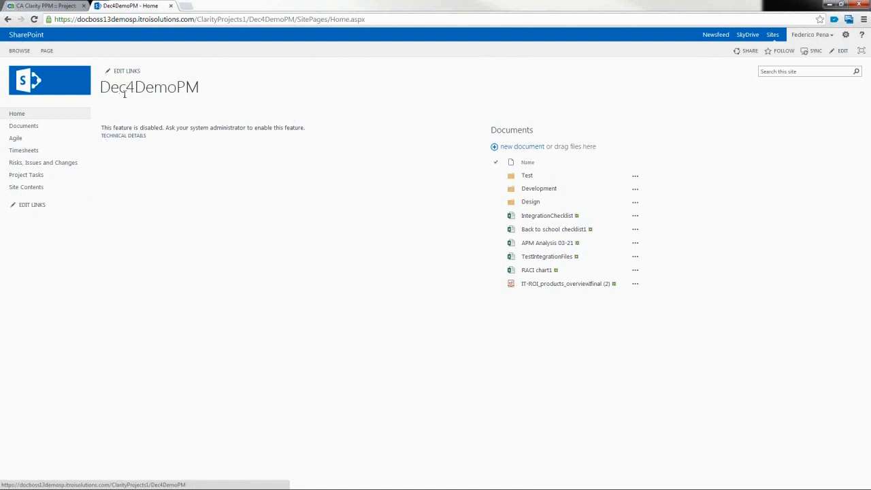
left_click_drag(200, 88, 95, 89)
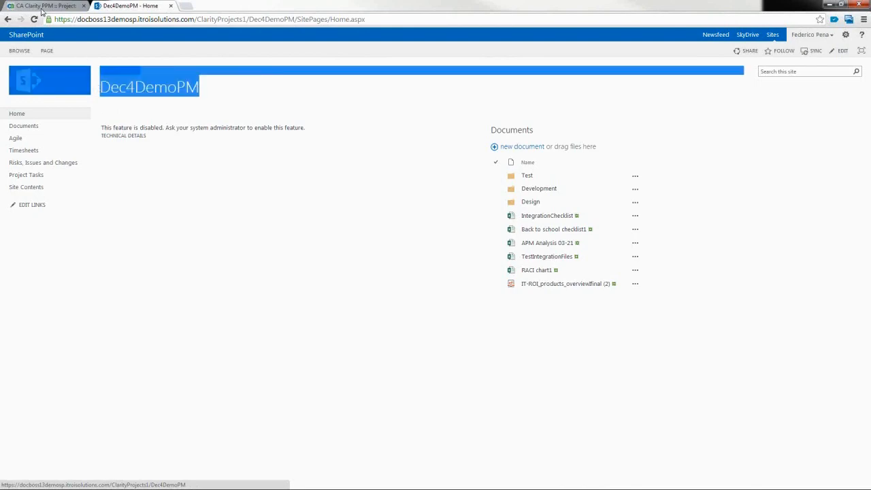
left_click(44, 6)
left_click_drag(83, 83, 38, 84)
left_click(129, 6)
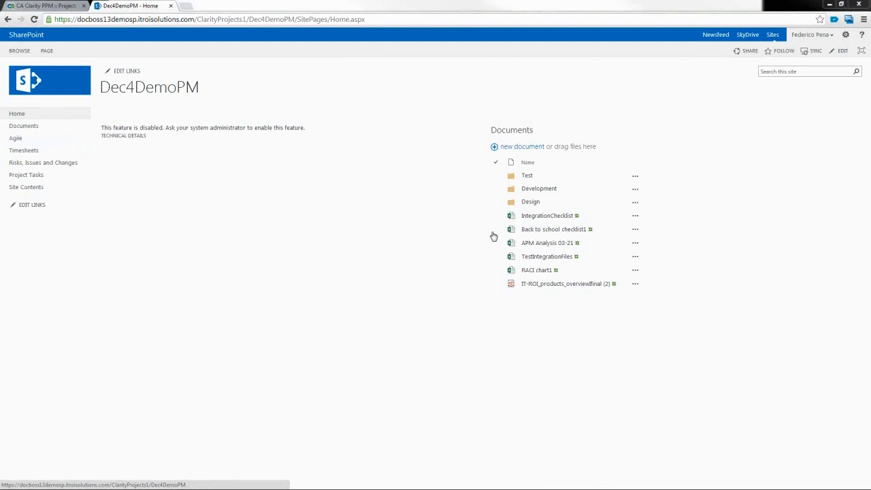
Step: Put the home page into edit mode and browse the PPMBoss web part category
left_click(47, 51)
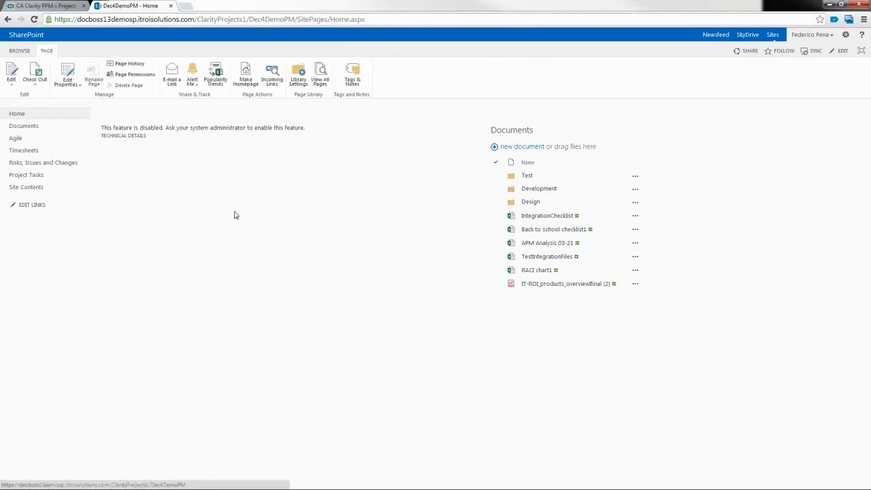
left_click(11, 74)
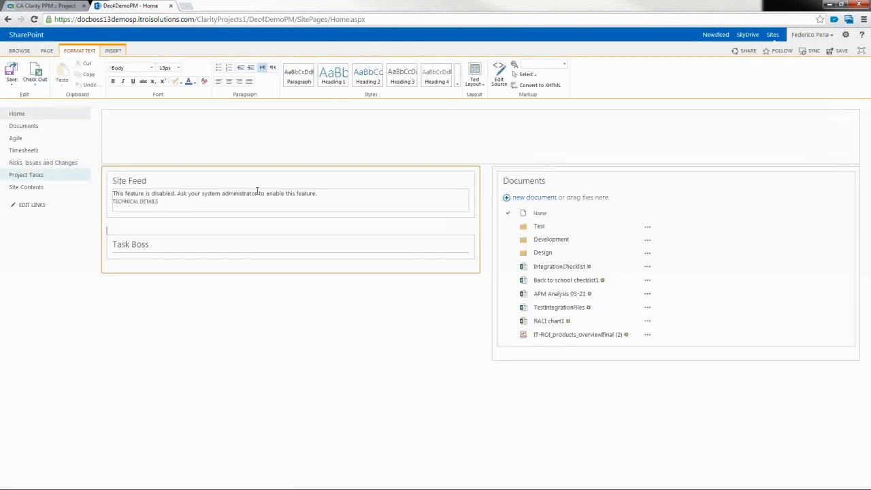
left_click(113, 53)
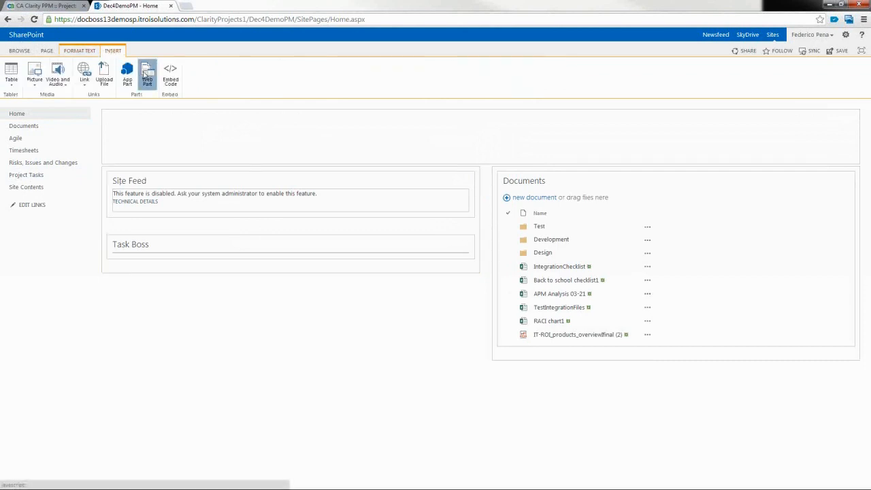
left_click(146, 75)
left_click(75, 184)
left_click(75, 183)
left_click(34, 162)
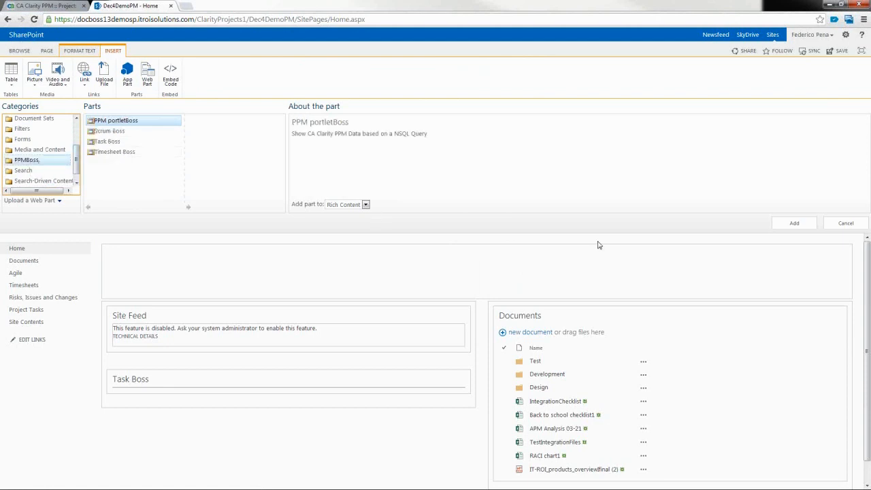
Step: Add the PPM portletBoss web part and open its Edit Web Part settings
left_click(794, 224)
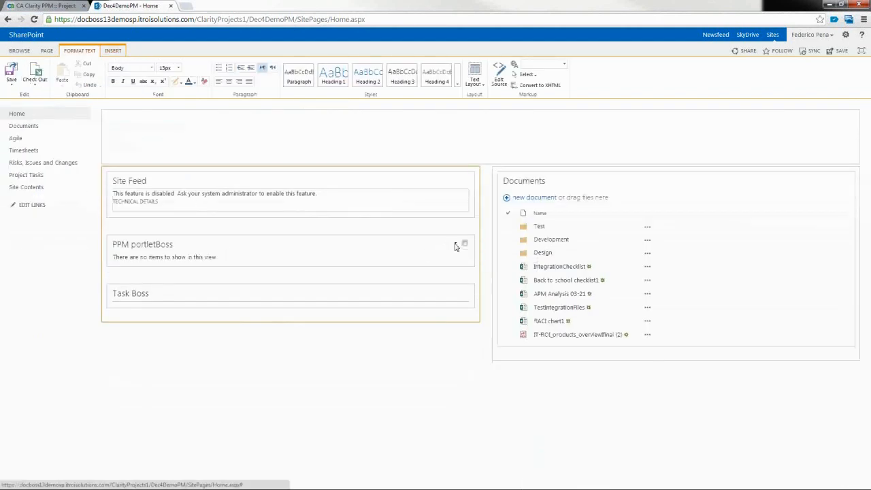
left_click(456, 245)
left_click(439, 301)
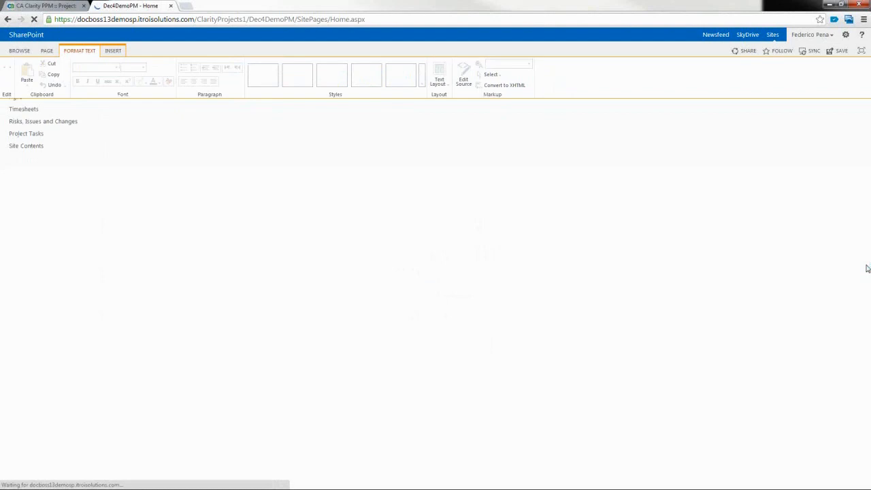
Step: Apply spwp_portlet_team as the data source and enable Filter by current project
left_click(850, 222)
scroll(826, 271, "down", 2)
scroll(825, 271, "down", 5)
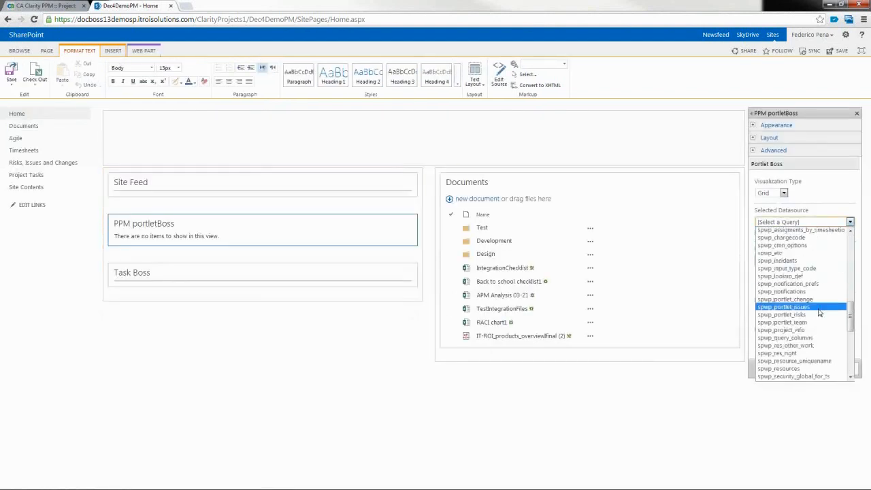
left_click(819, 326)
left_click(847, 369)
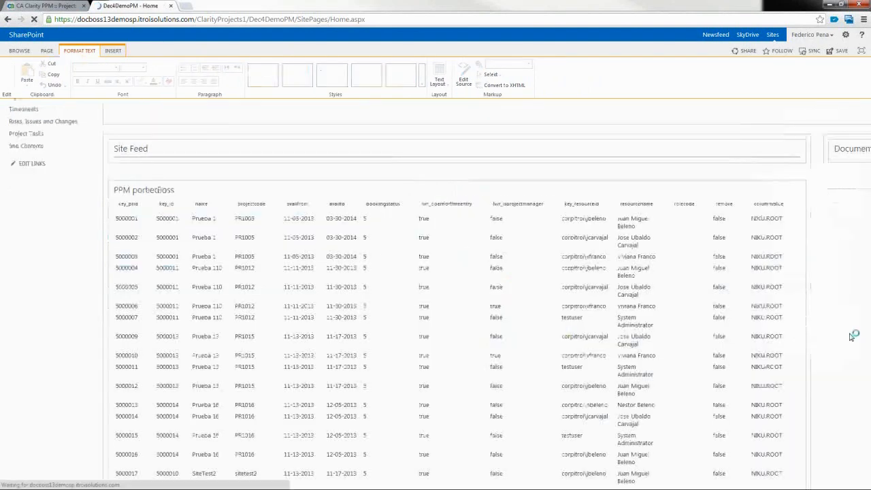
scroll(853, 337, "down", 3)
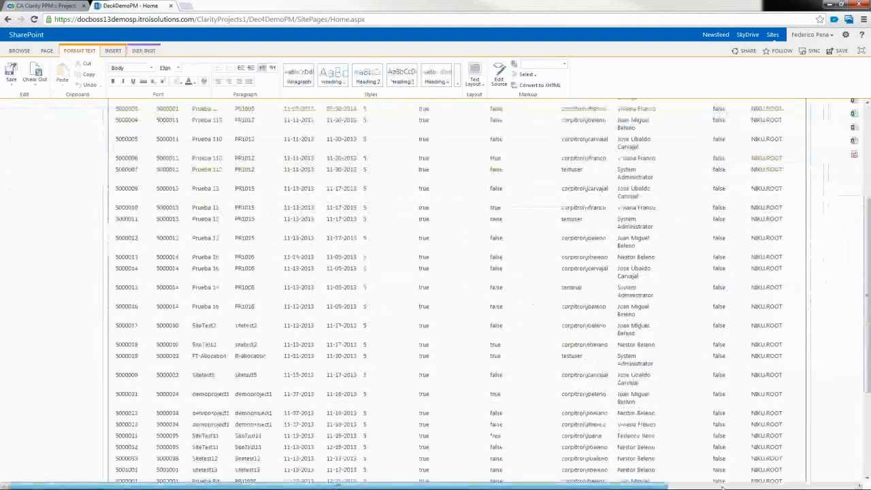
scroll(724, 486, "right", 5)
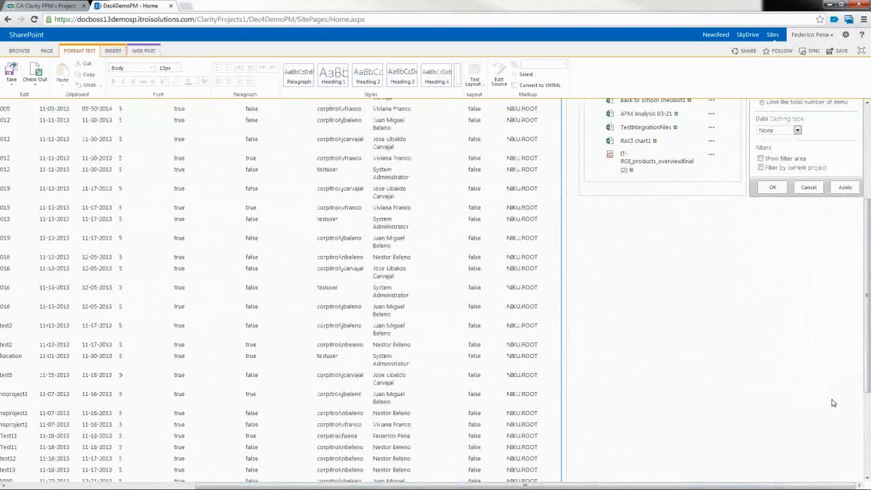
scroll(833, 403, "up", 2)
left_click(761, 304)
scroll(776, 239, "up", 1)
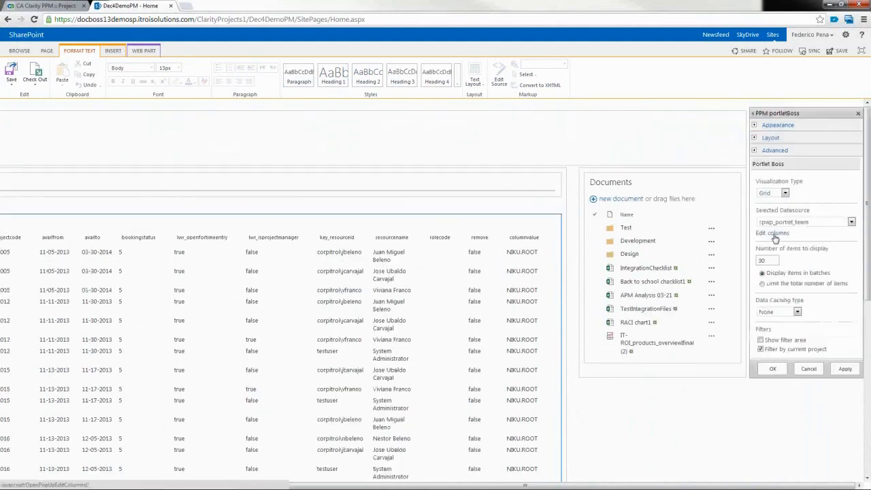
Step: Show resourcename, rolecode, availto and bookingstatus, with resourcename first and rolecode second
left_click(775, 235)
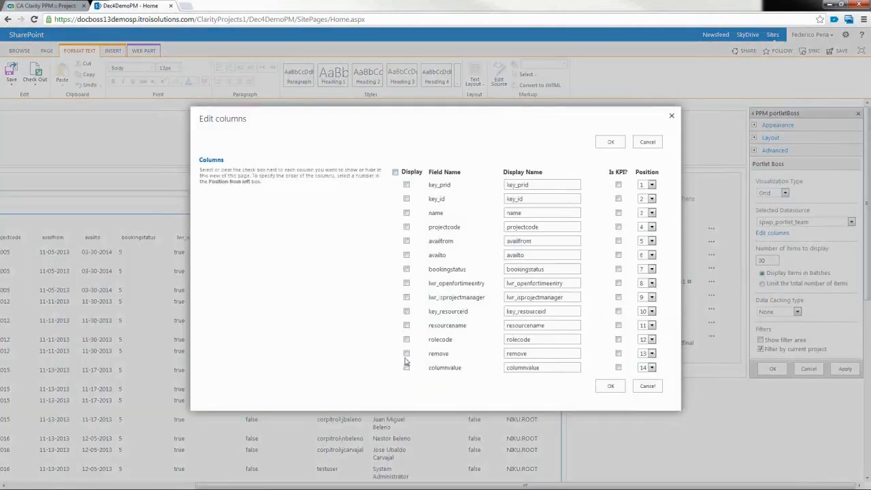
left_click(406, 325)
left_click(407, 341)
left_click(406, 255)
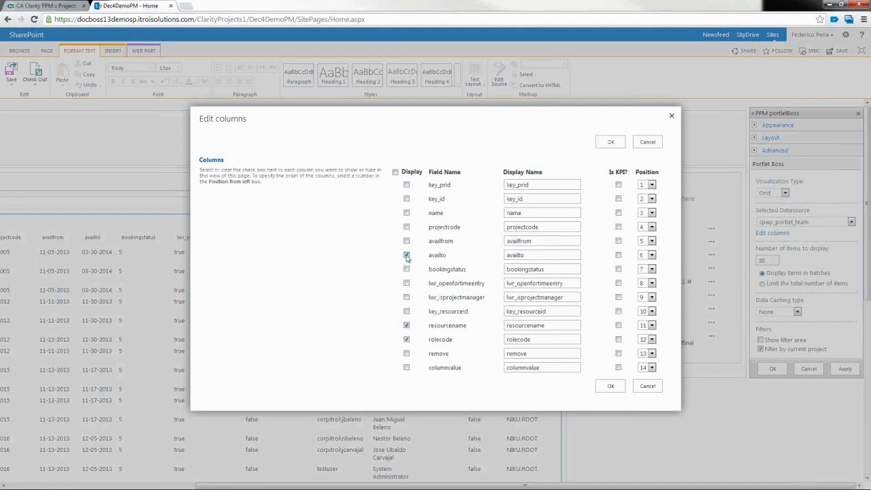
left_click(407, 269)
left_click(652, 326)
left_click(647, 334)
left_click(653, 340)
left_click(648, 357)
left_click(611, 387)
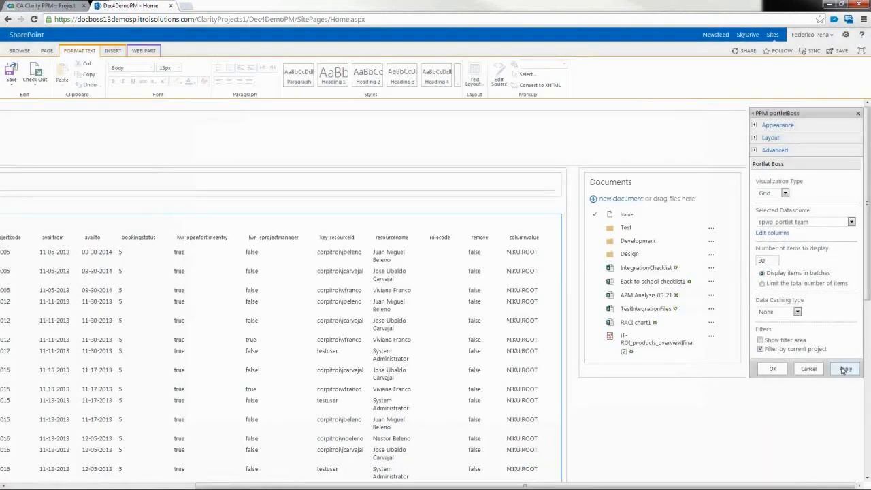
Step: Apply the portletBoss settings, save the SharePoint home page, and go back to Dec4DemoPM in Clarity
left_click(845, 369)
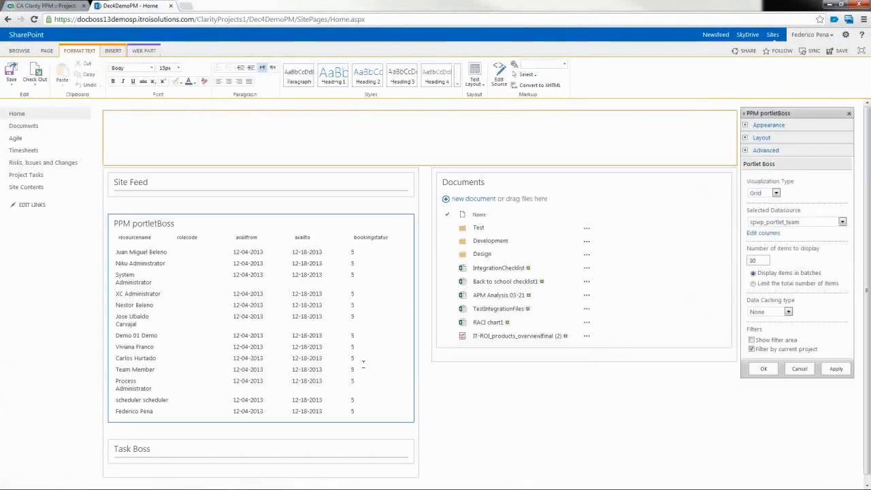
left_click(11, 72)
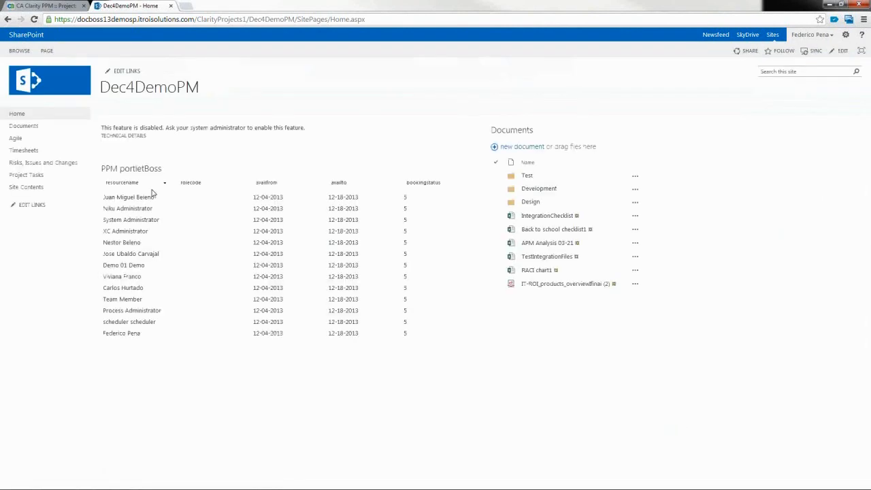
left_click(34, 7)
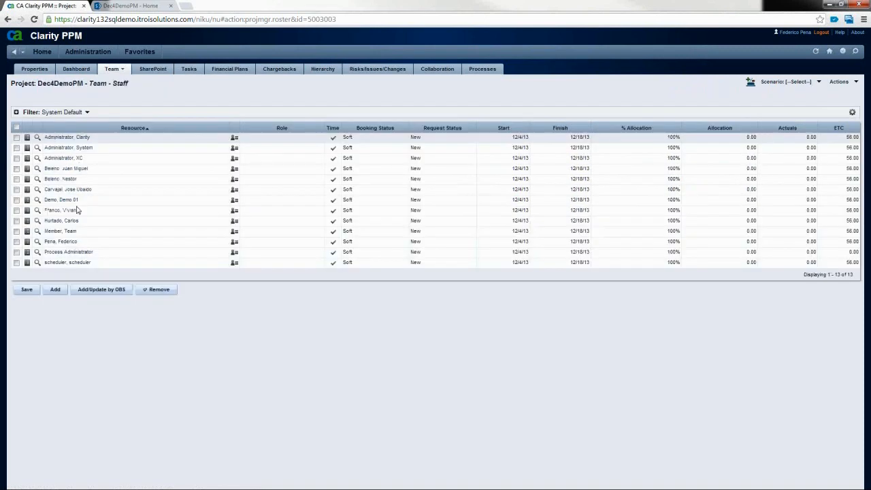
Step: Remove 12 of the 13 Dec4DemoPM staff, keeping one member, then go back to SharePoint
left_click(16, 127)
left_click(16, 242)
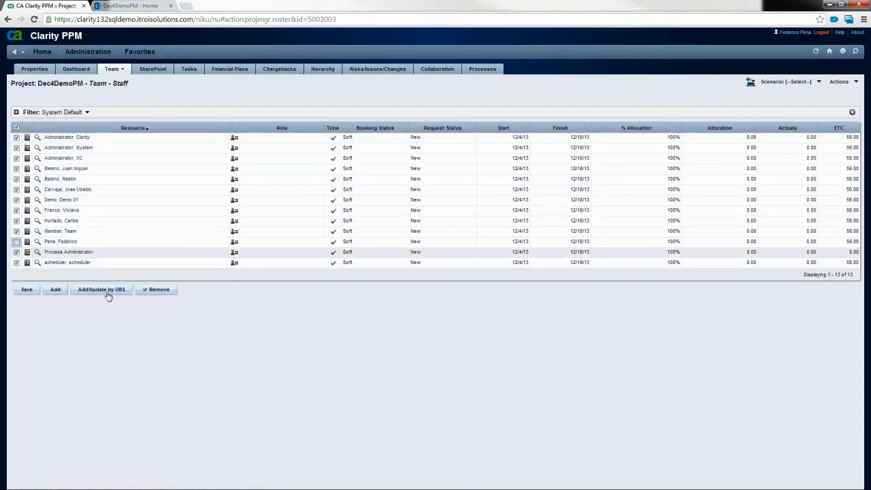
left_click(154, 290)
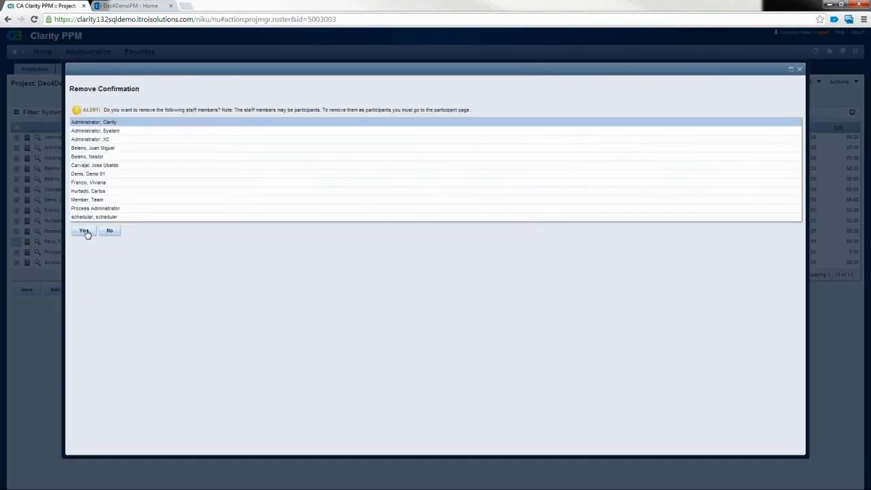
left_click(85, 232)
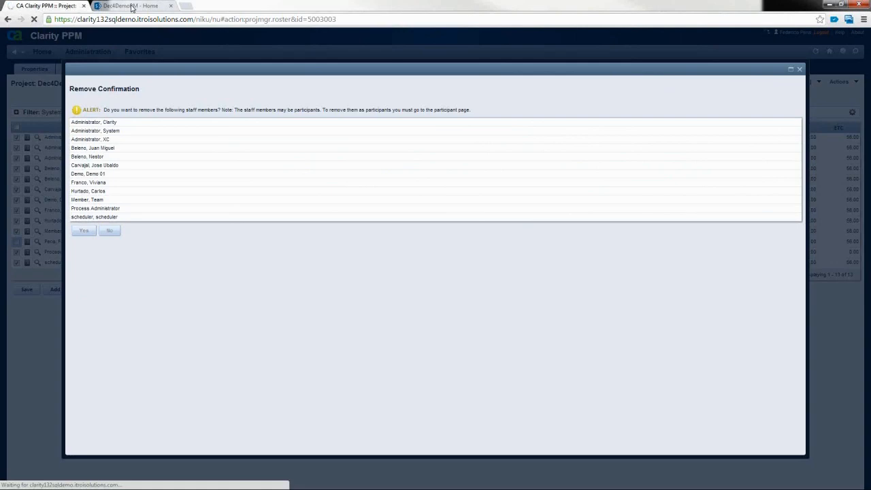
left_click(132, 6)
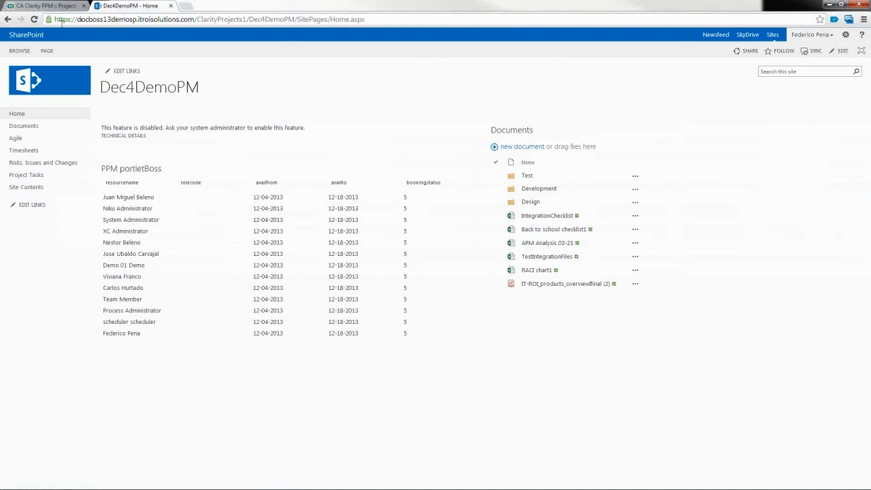
Step: Reload the Dec4DemoPM home page so portletBoss lists the single remaining member, then edit the page
left_click(34, 19)
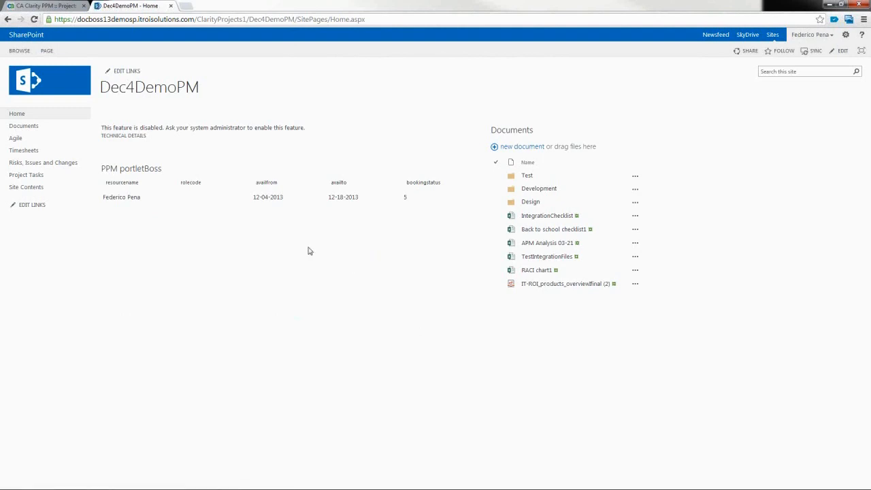
left_click(47, 51)
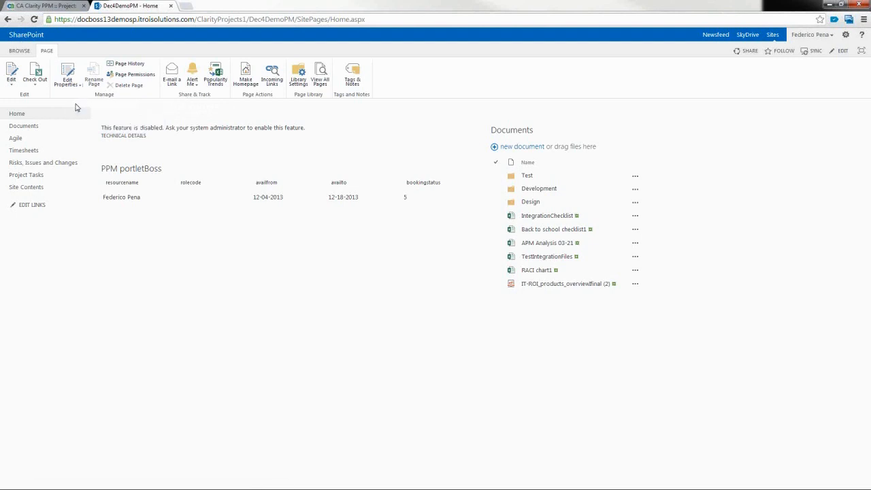
left_click(11, 74)
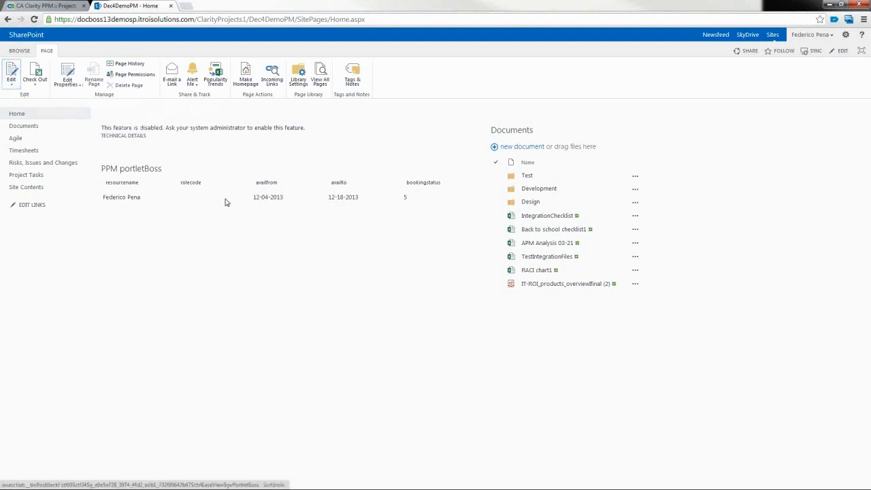